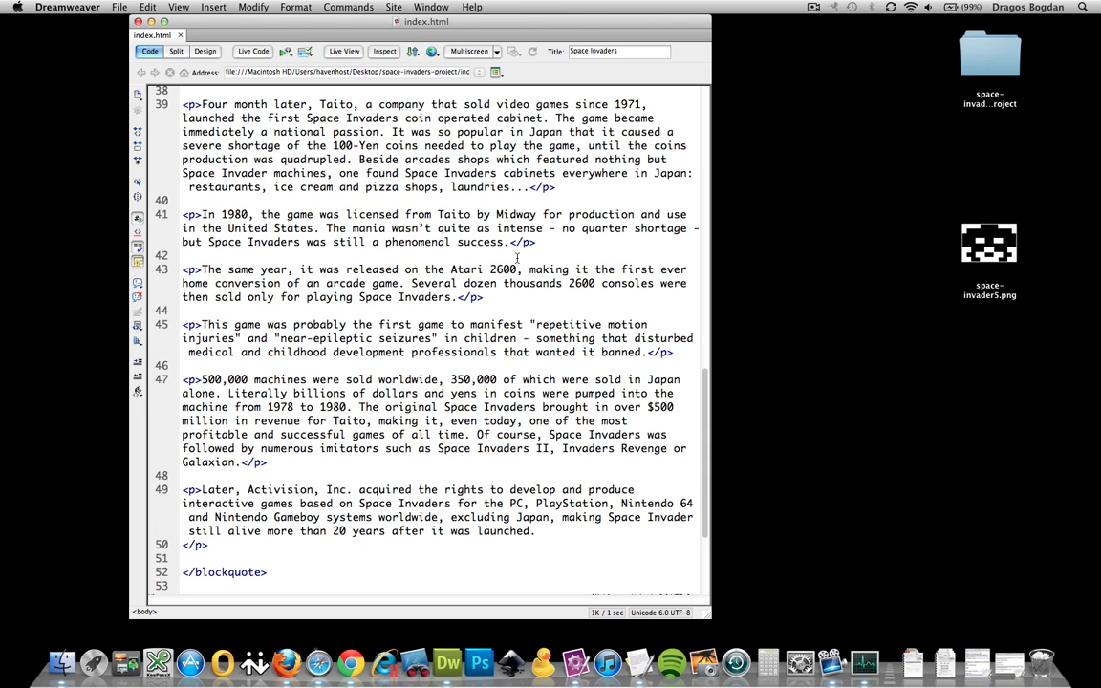
Quick Look space-invader5.png on the desktop and move its icon beside the code editor
left_click(984, 274)
key("space")
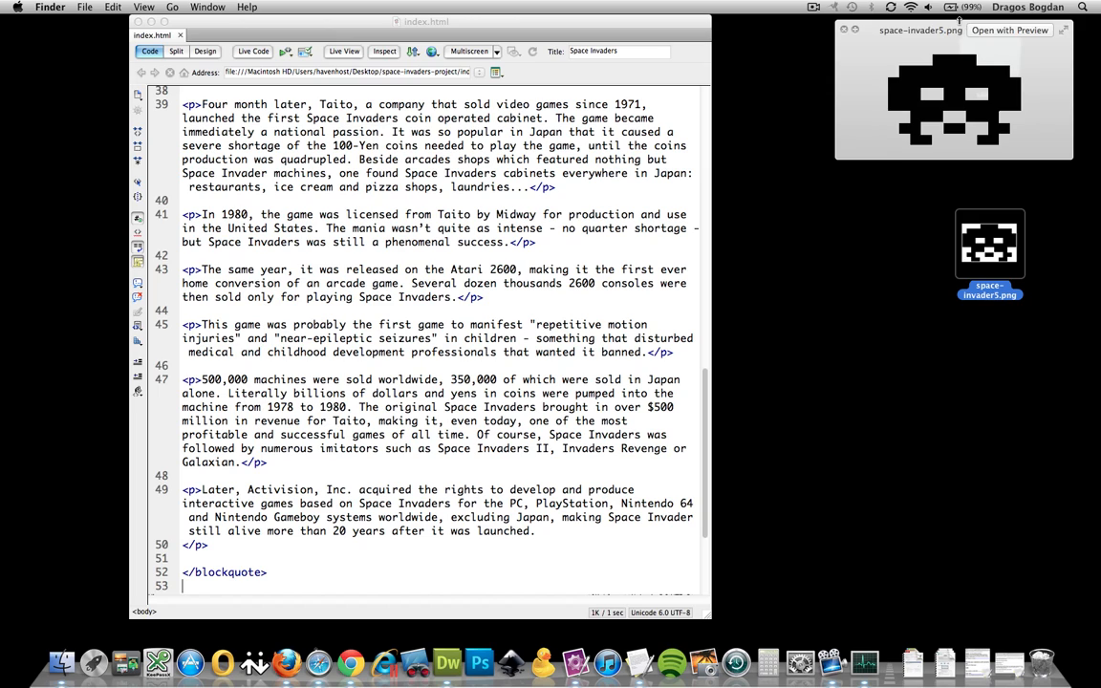
key("space")
left_click_drag(986, 246, 775, 150)
Open space-invader5.png in Preview, move and enlarge the window, and zoom in on the invader
double_click(775, 150)
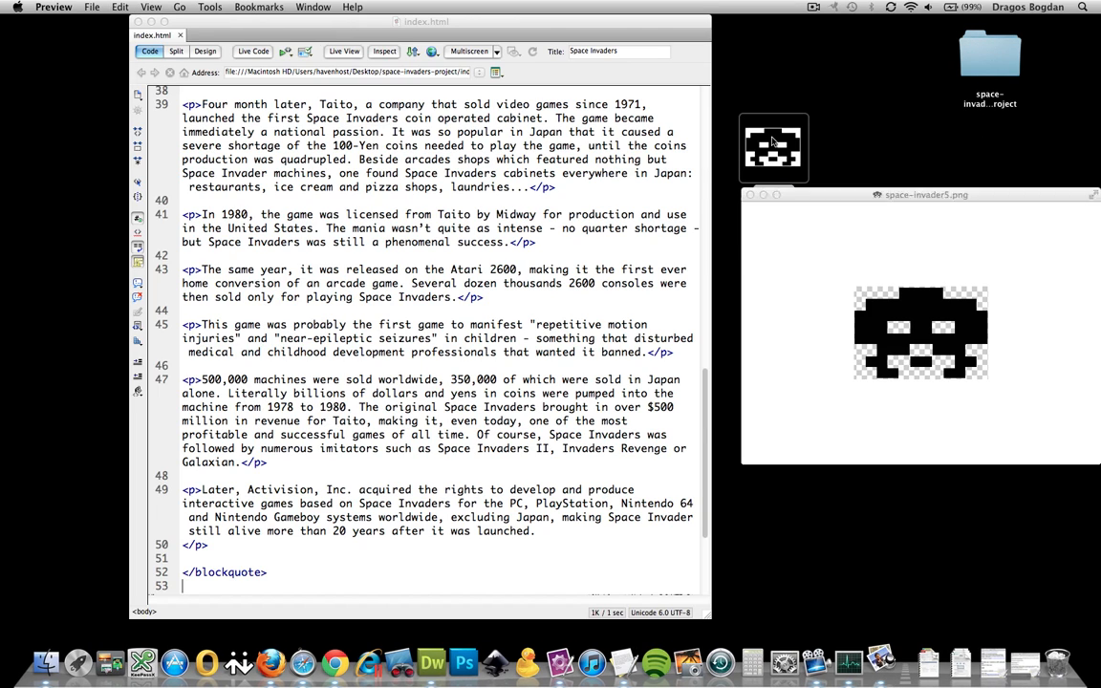
left_click_drag(916, 198, 394, 68)
left_click_drag(618, 326, 869, 519)
key("super+plus")
key("super+plus")
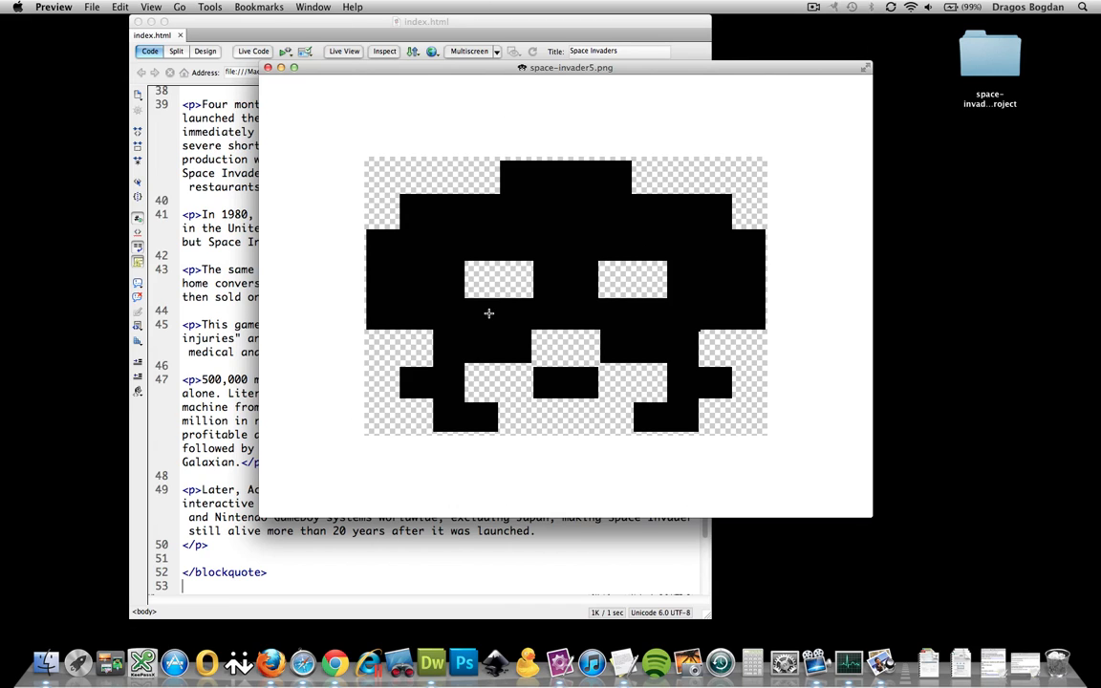
Close the Preview window, Quick Look space-invader5.png once more, then deselect its icon
left_click(269, 68)
left_click(755, 141)
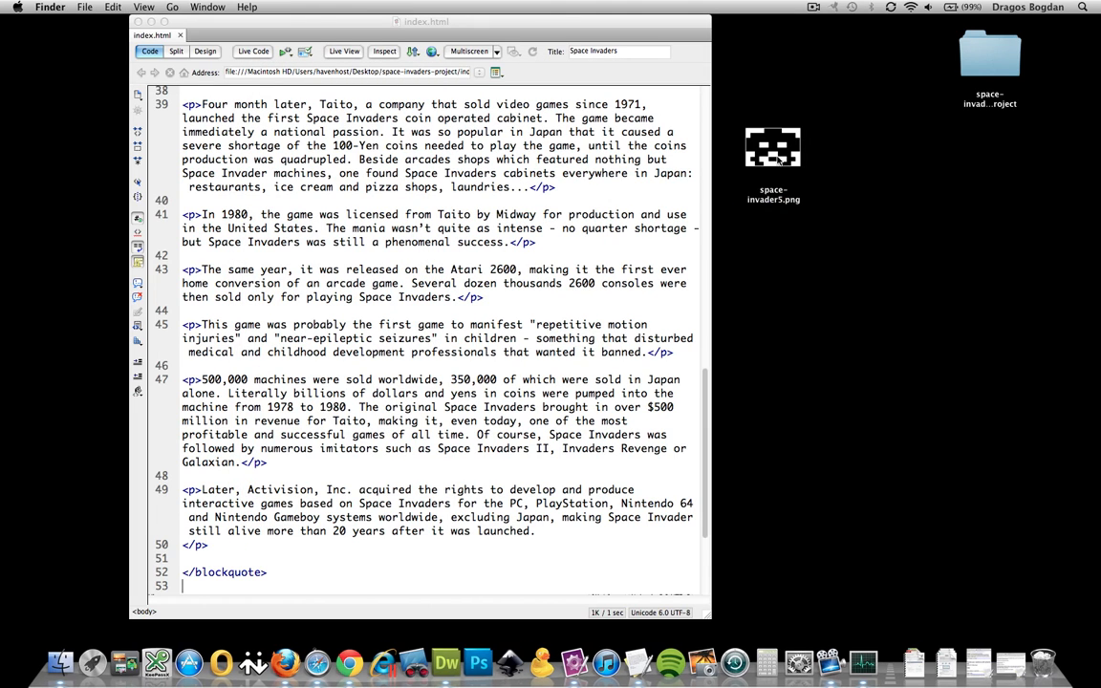
key("space")
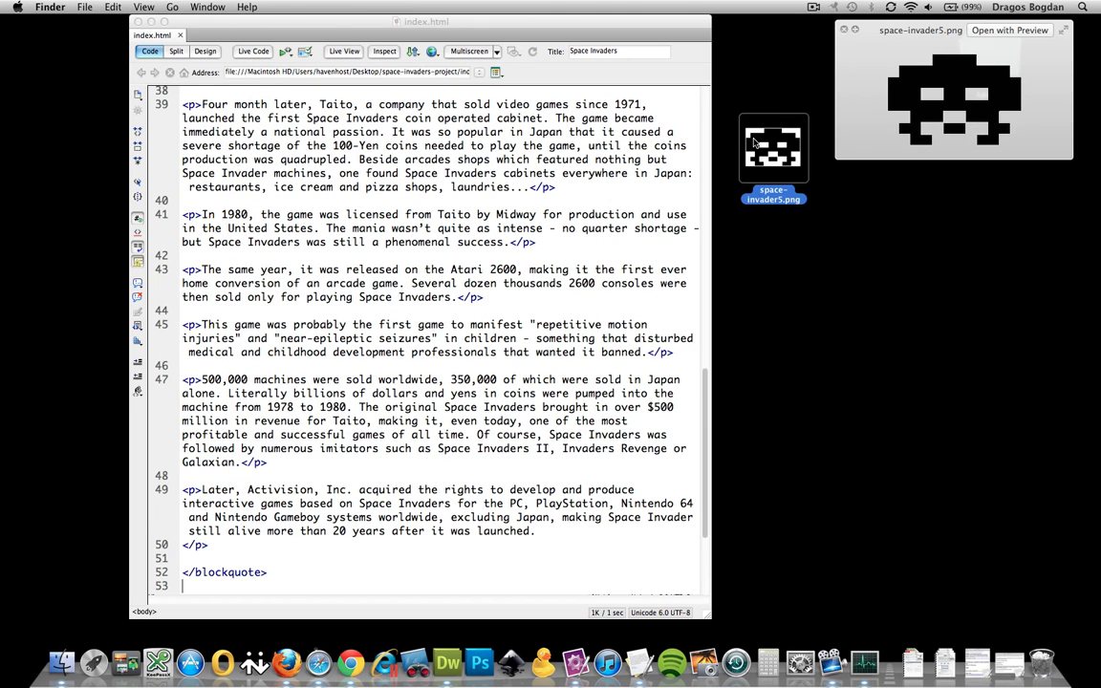
key("space")
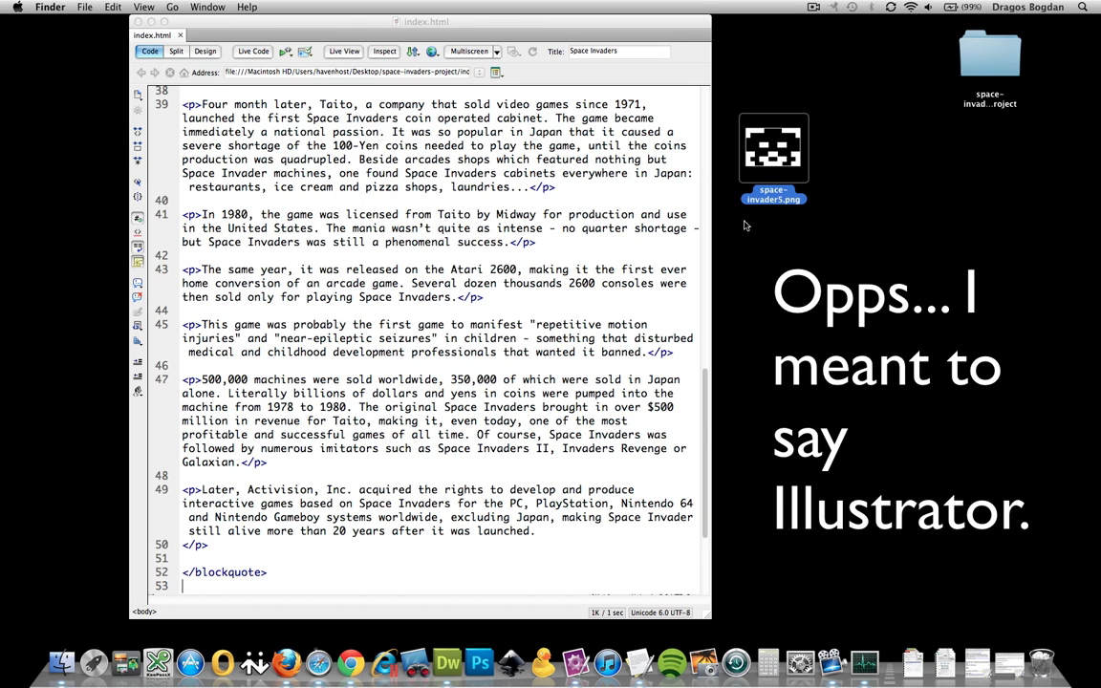
left_click(754, 257)
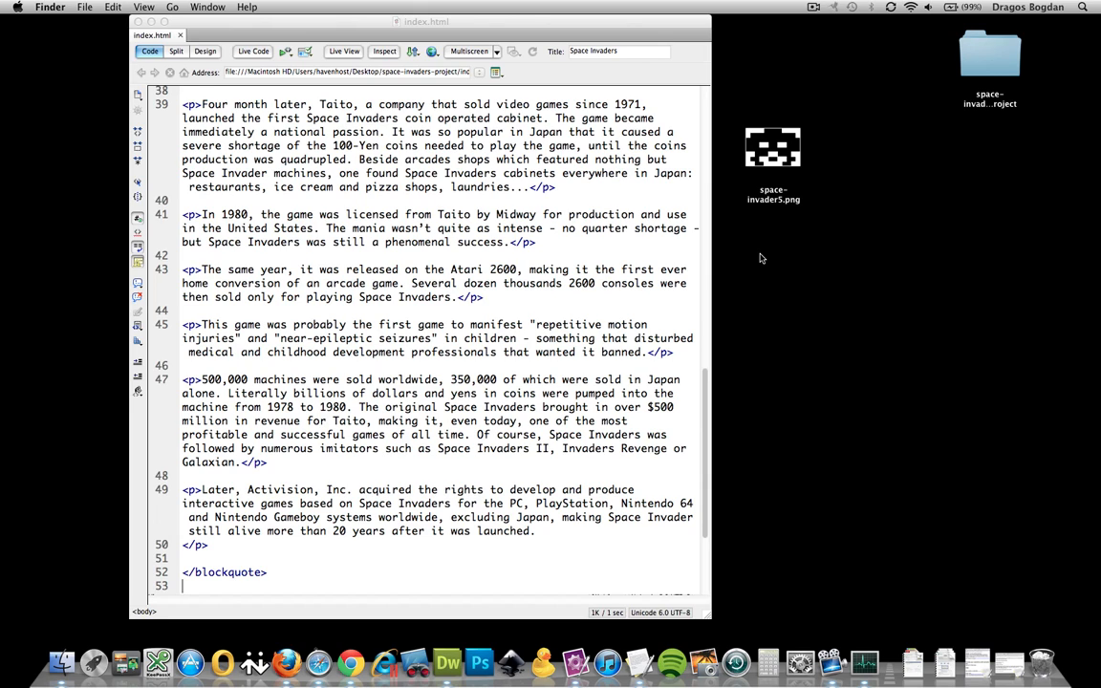
Search Google in Firefox for 'SVG convertors'
left_click(286, 662)
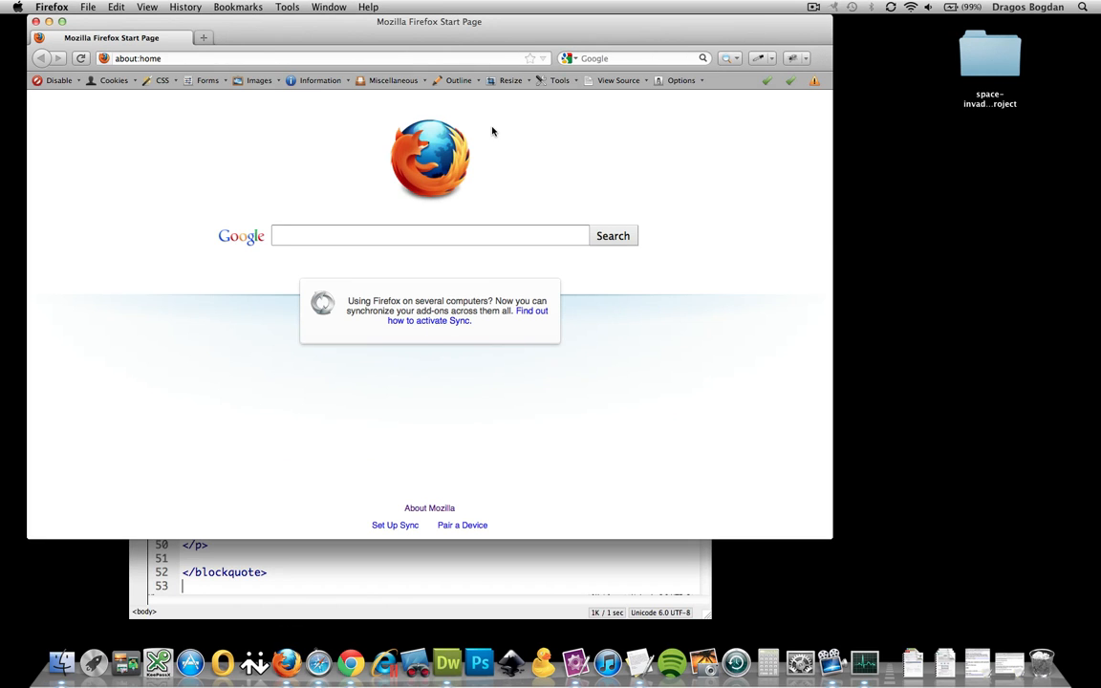
type("SVG conv")
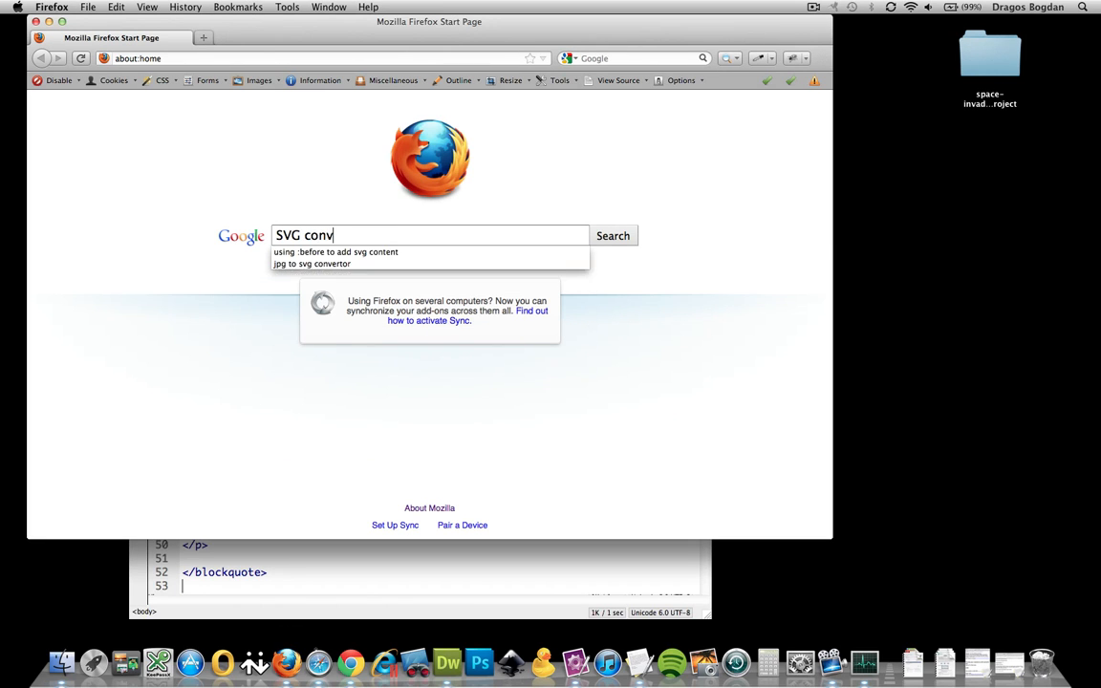
type("ertors")
key("Return")
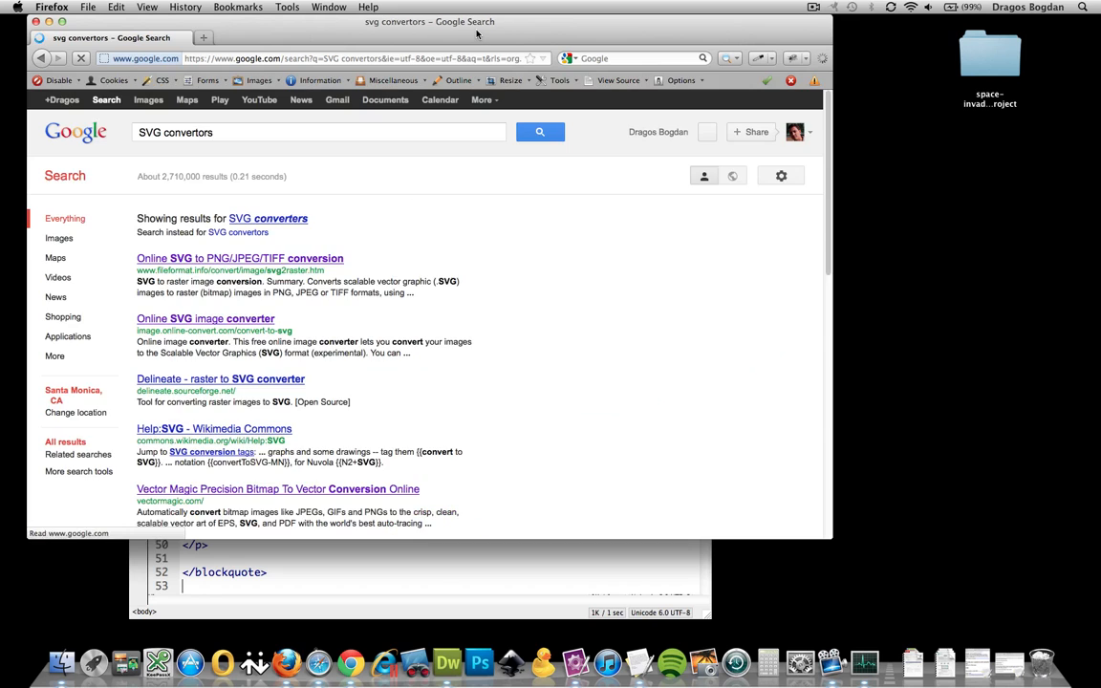
left_click_drag(487, 33, 614, 34)
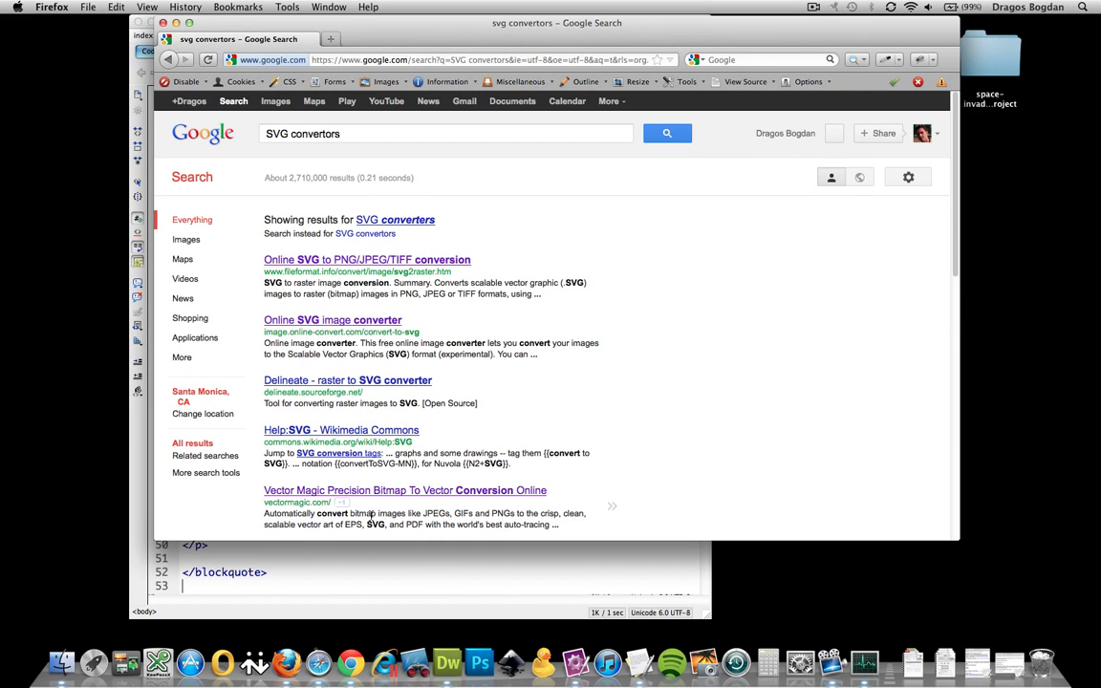
Browse the Online SVG image converter page, then close the browser window
left_click(379, 322)
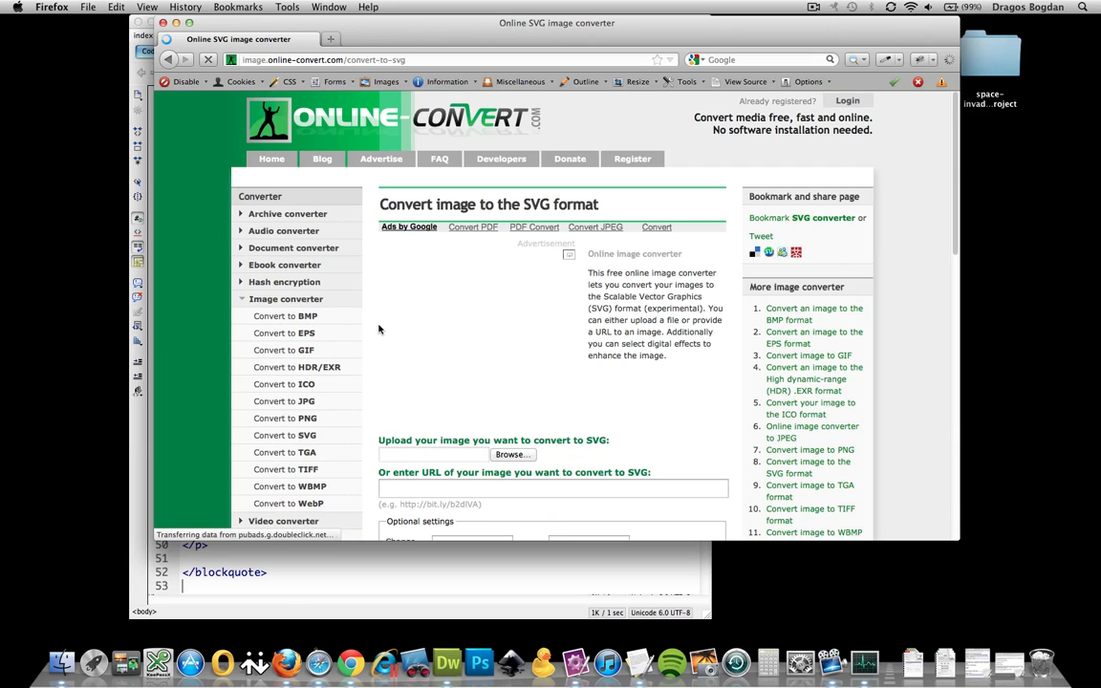
scroll(378, 329, "down", 2)
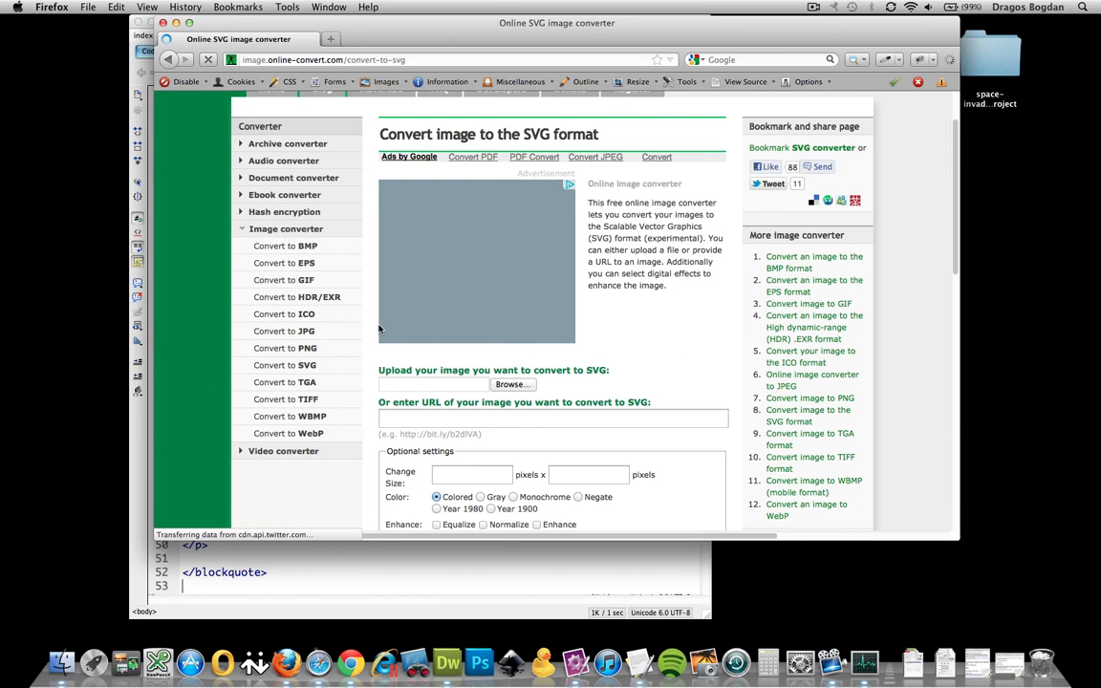
scroll(378, 329, "down", 3)
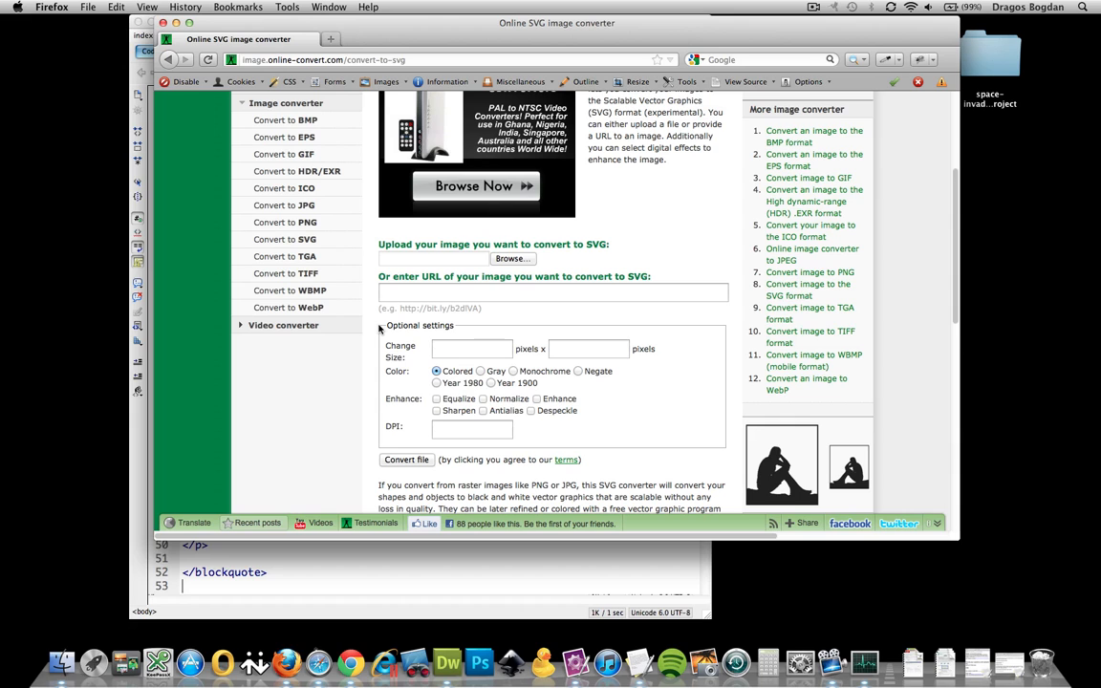
left_click(164, 22)
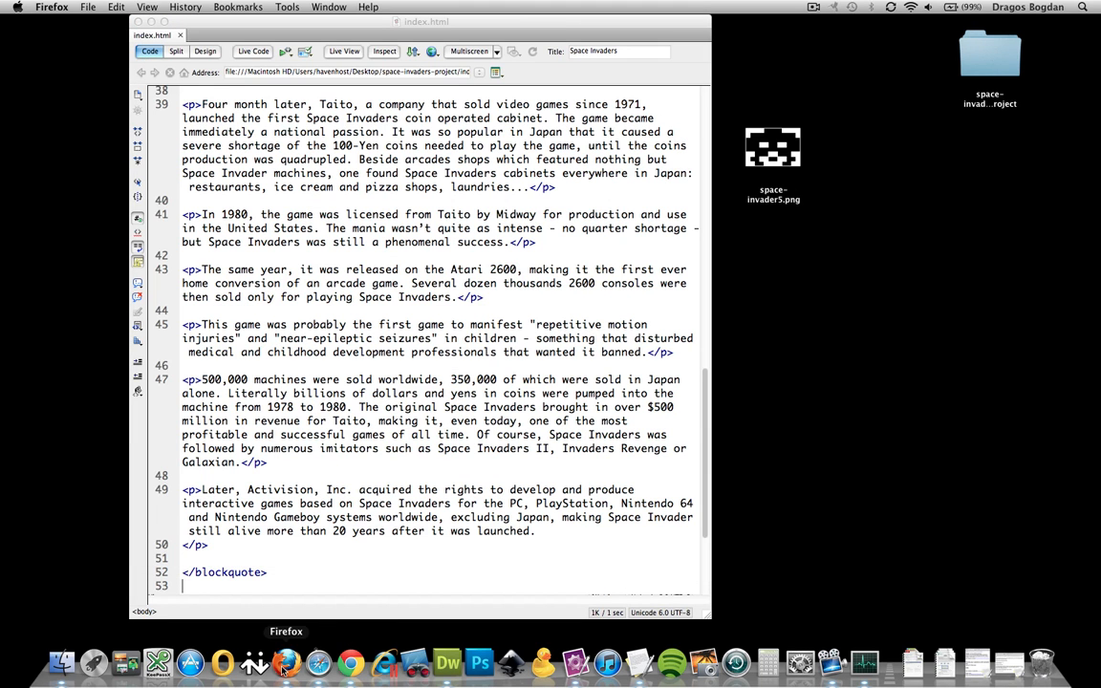
Search Google for 'Inkscape' in a new Firefox window
key("super+n")
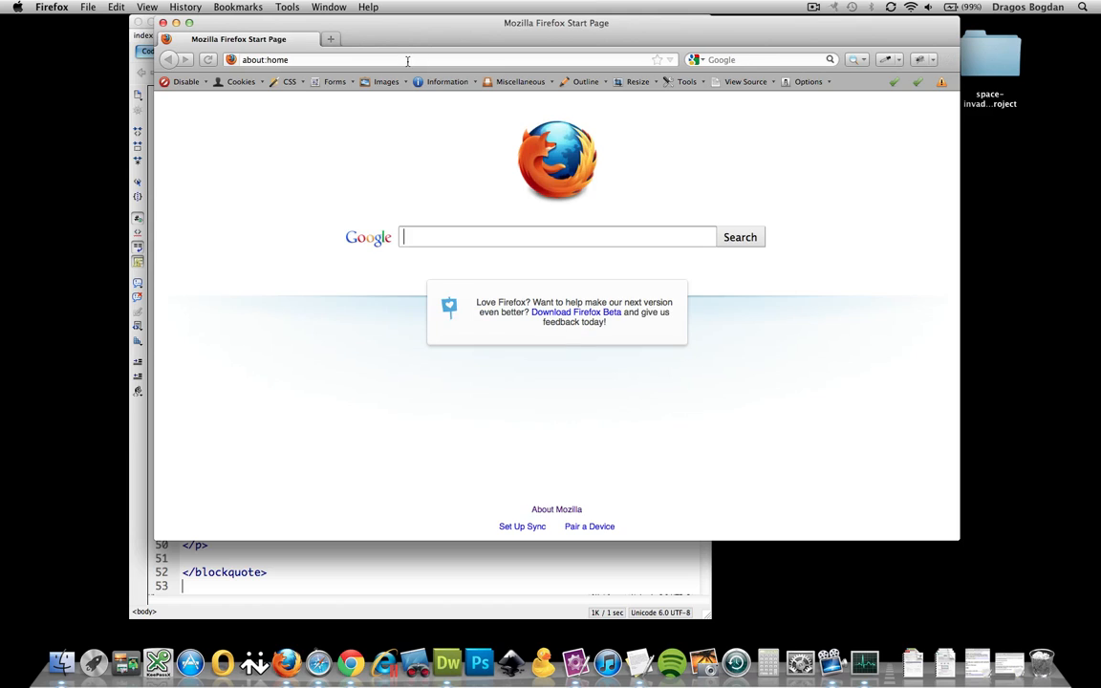
type("Inks")
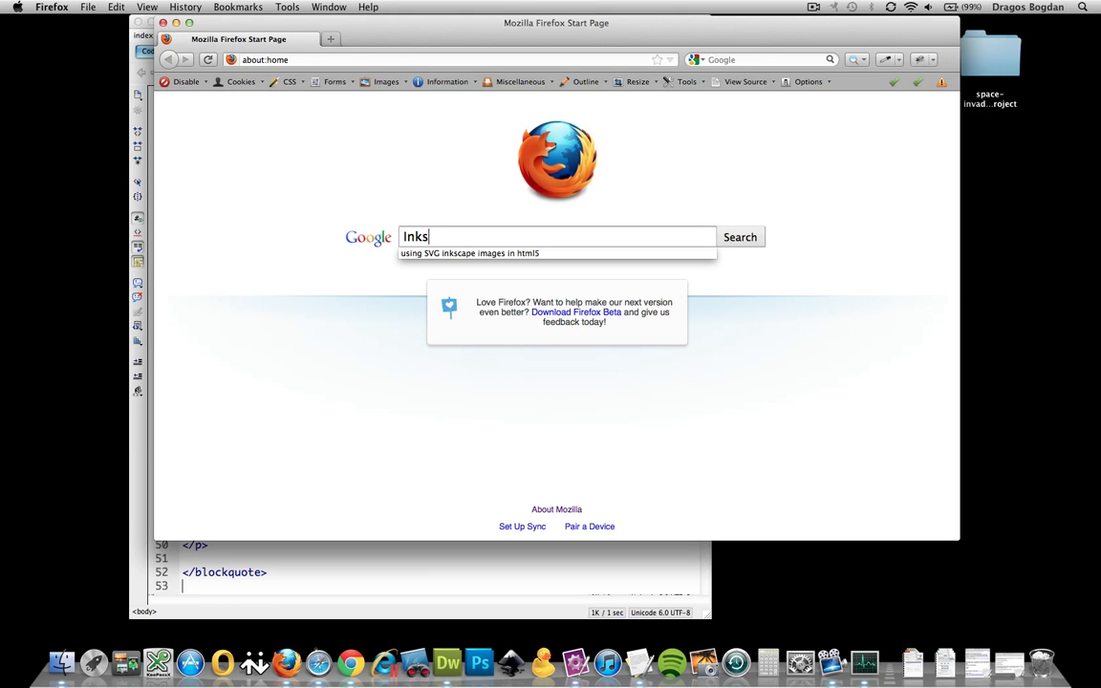
type("cape")
key("Return")
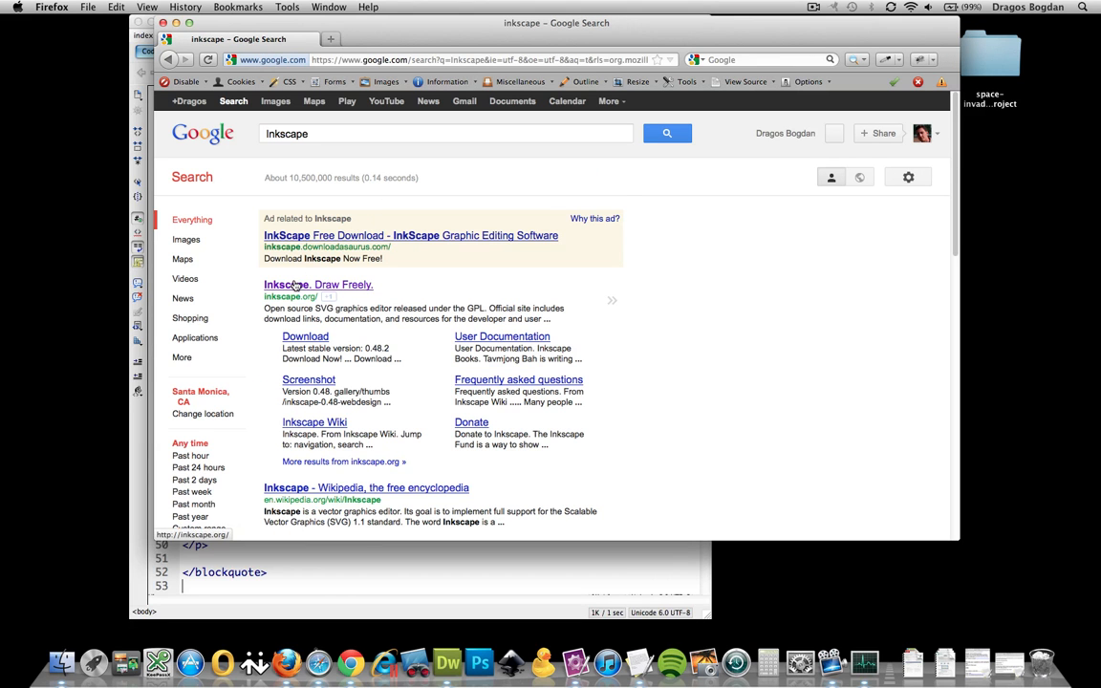
Look over the inkscape.org download page, then close the browser window
left_click(295, 285)
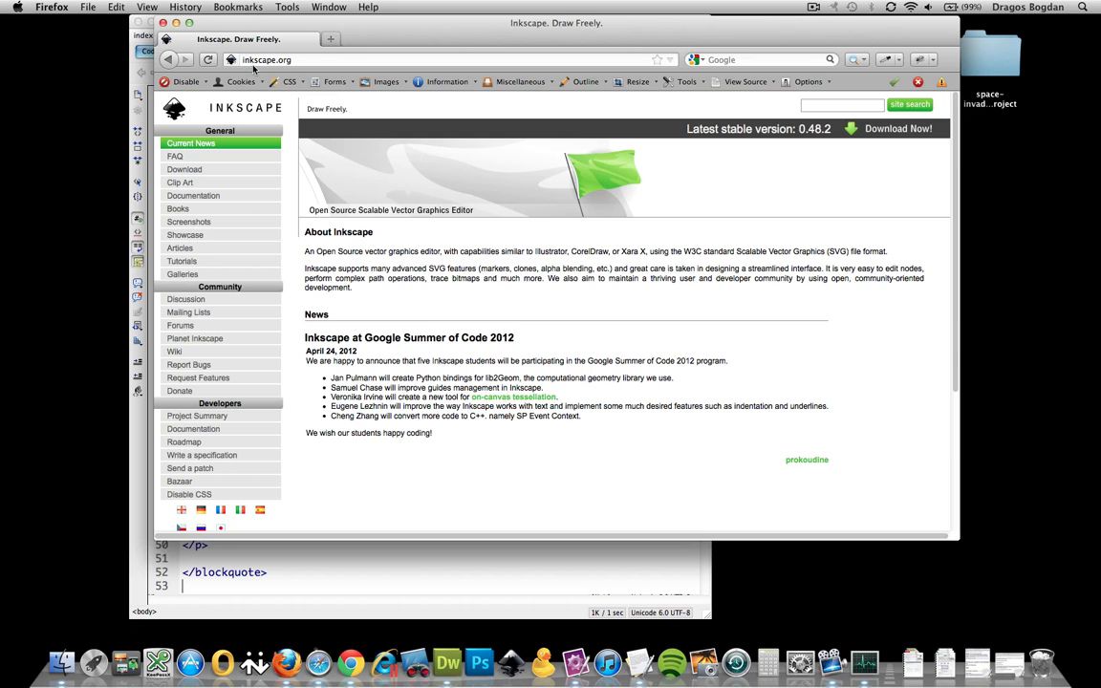
left_click(191, 169)
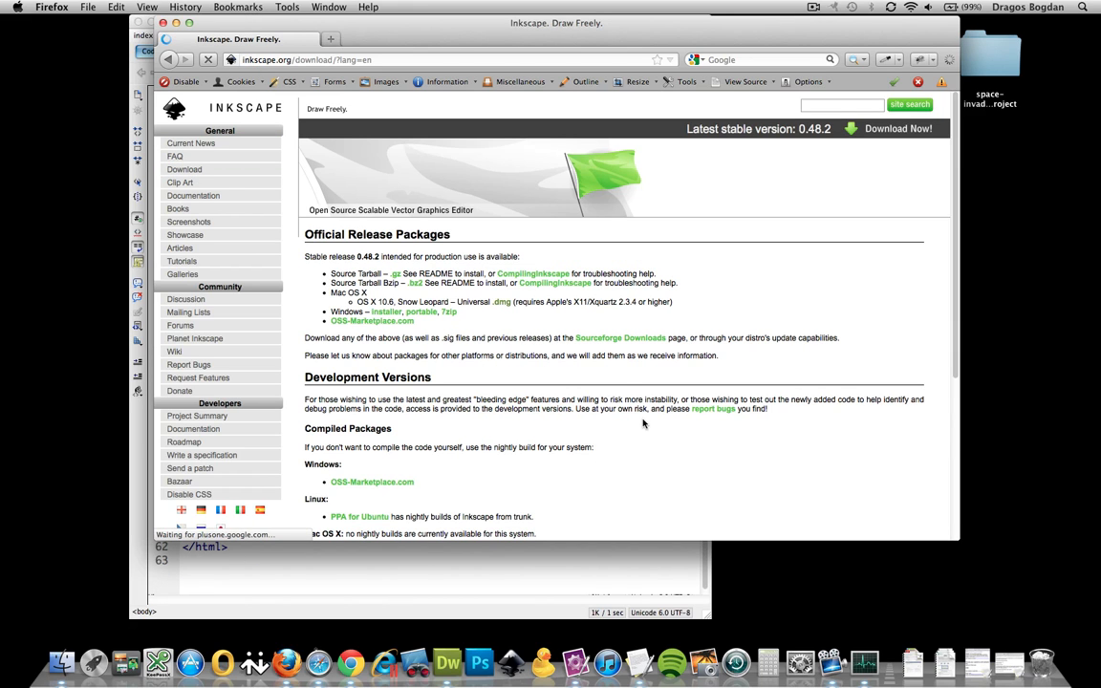
scroll(643, 424, "down", 2)
scroll(643, 424, "down", 5)
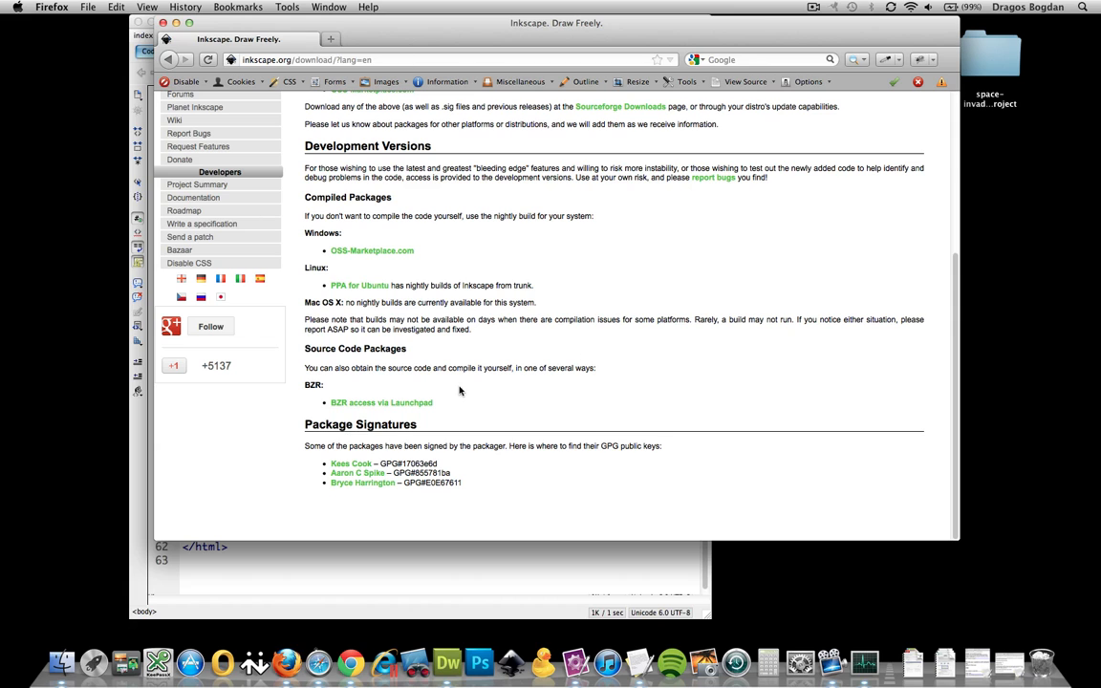
scroll(439, 379, "up", 2)
scroll(437, 381, "down", 2)
scroll(437, 382, "up", 5)
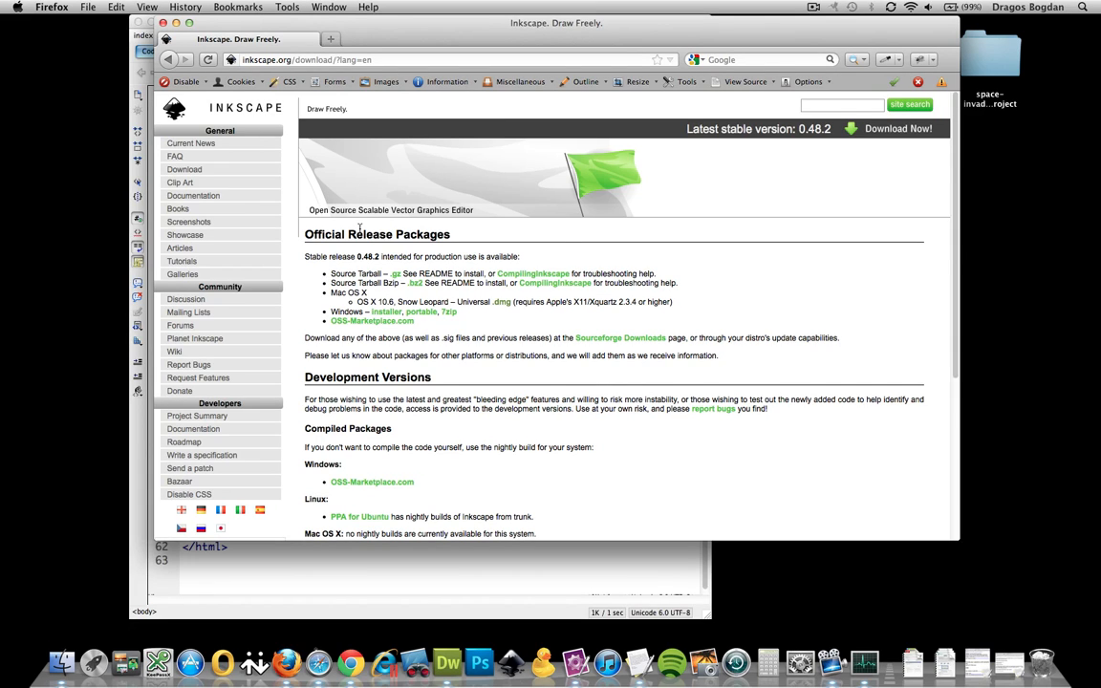
left_click(163, 23)
Launch Inkscape from the Dock and move the space-invader5.png icon to the desktop's right edge
left_click(203, 36)
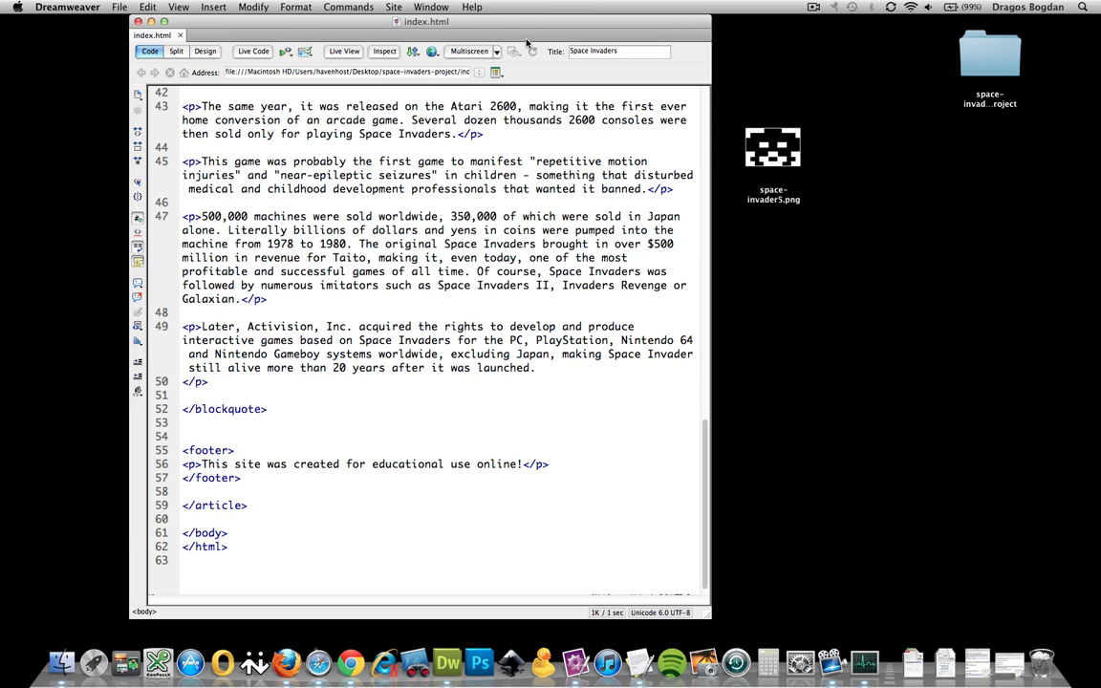
left_click(512, 663)
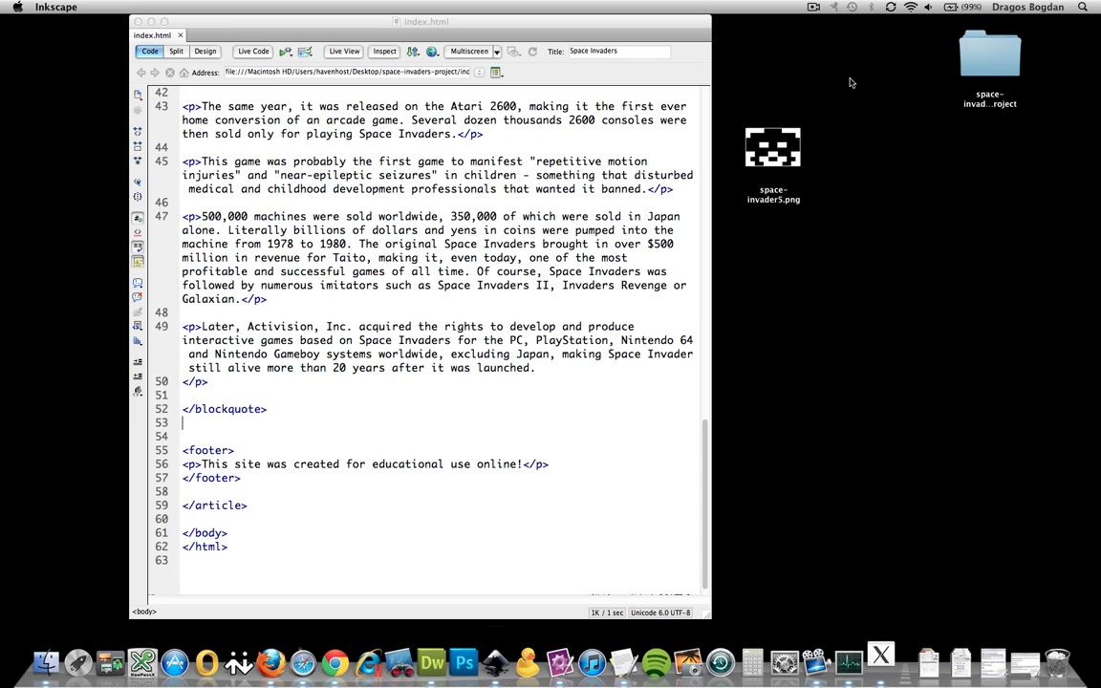
left_click(774, 153)
left_click_drag(774, 159, 1043, 162)
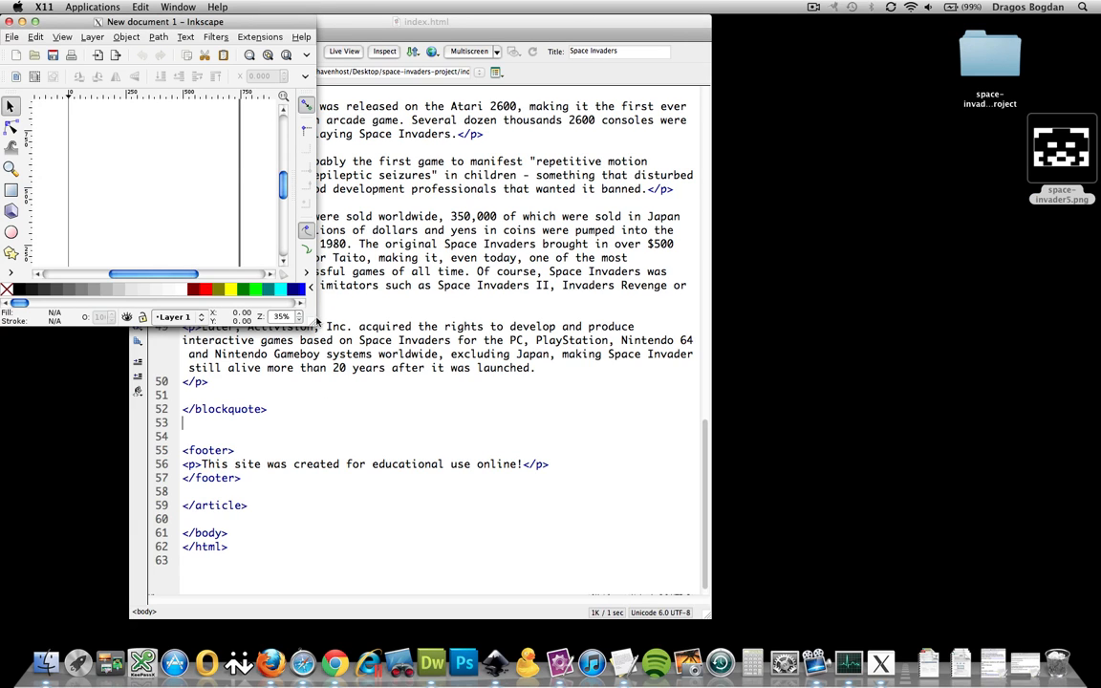
Resize and reposition the Inkscape window so New document 1 has a wide canvas
left_click_drag(313, 322, 695, 489)
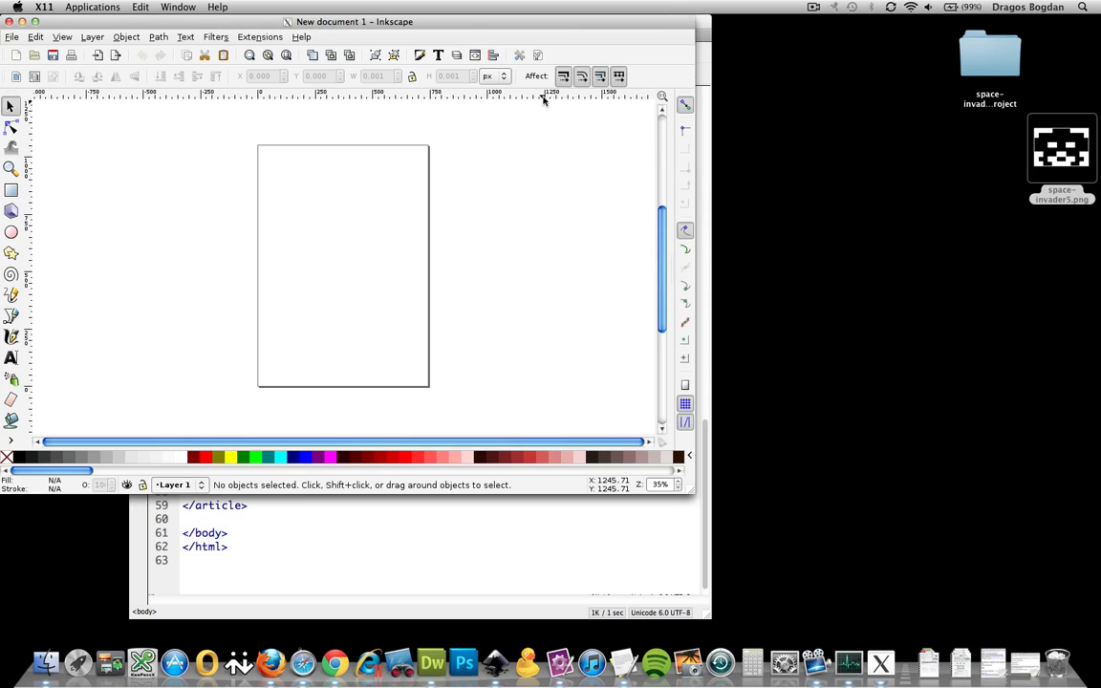
left_click_drag(550, 29, 644, 48)
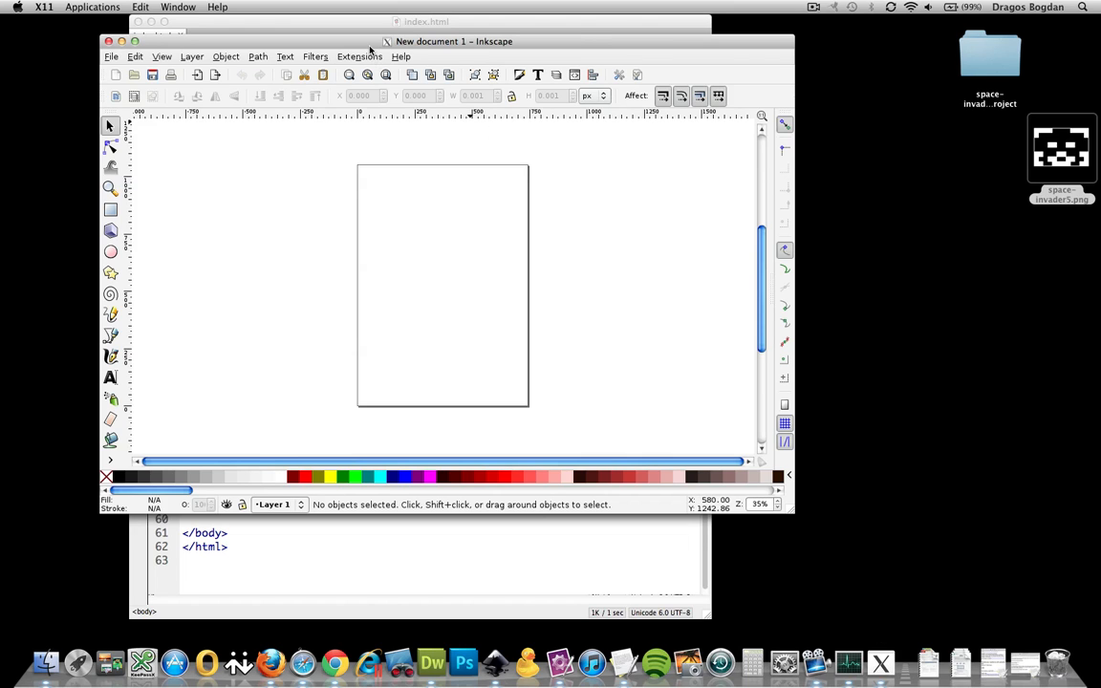
left_click_drag(370, 48, 325, 38)
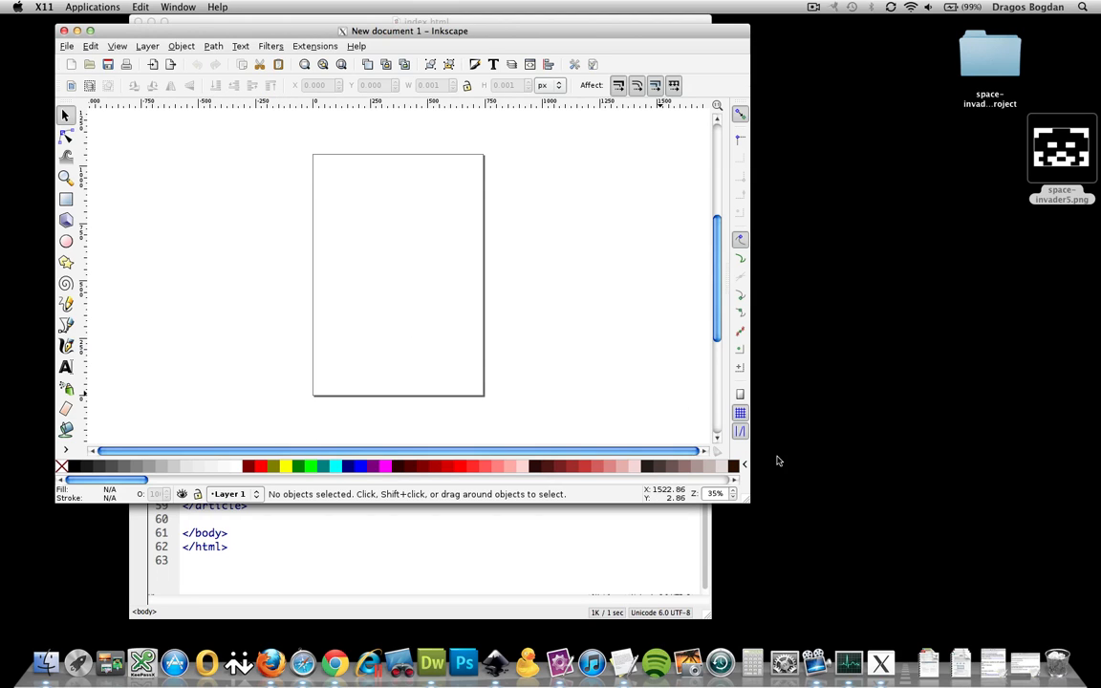
left_click_drag(744, 499, 885, 608)
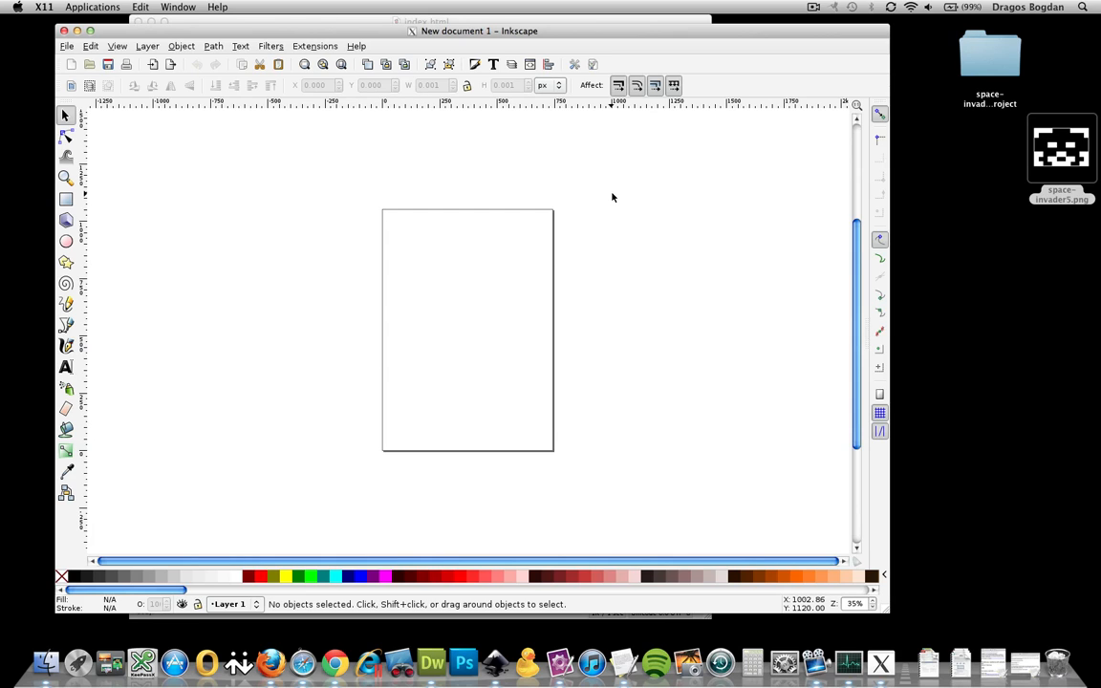
left_click(1058, 148)
Check space-invader5.png's 205 × 142 dimensions in its Get Info window, then return to Inkscape
right_click(1055, 150)
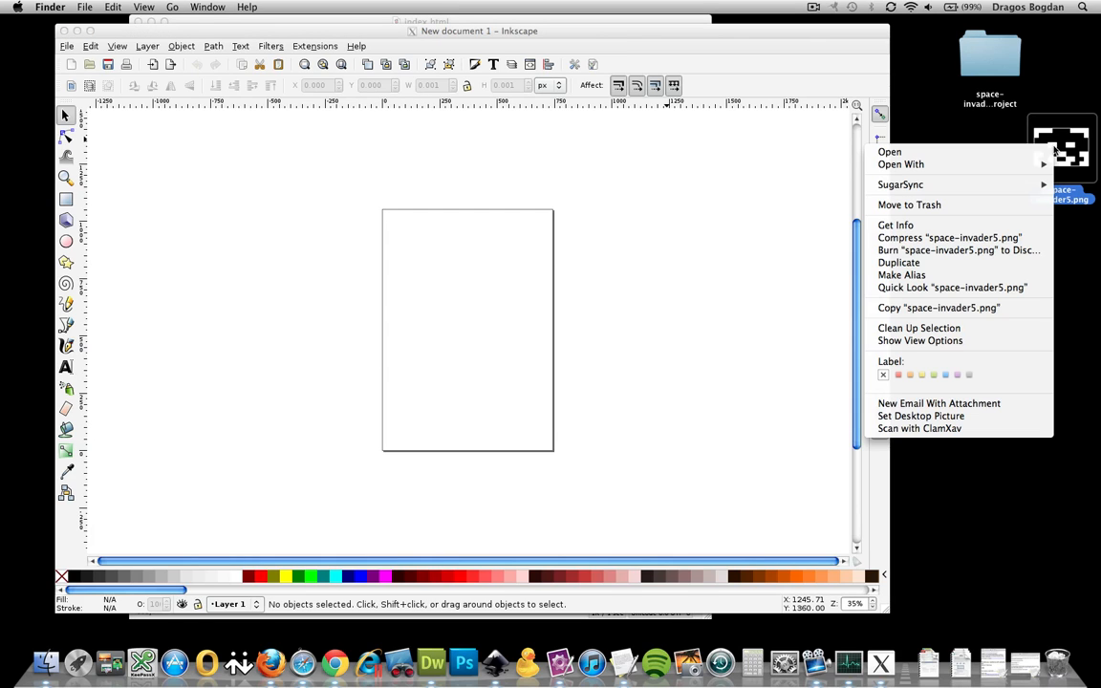
left_click(917, 227)
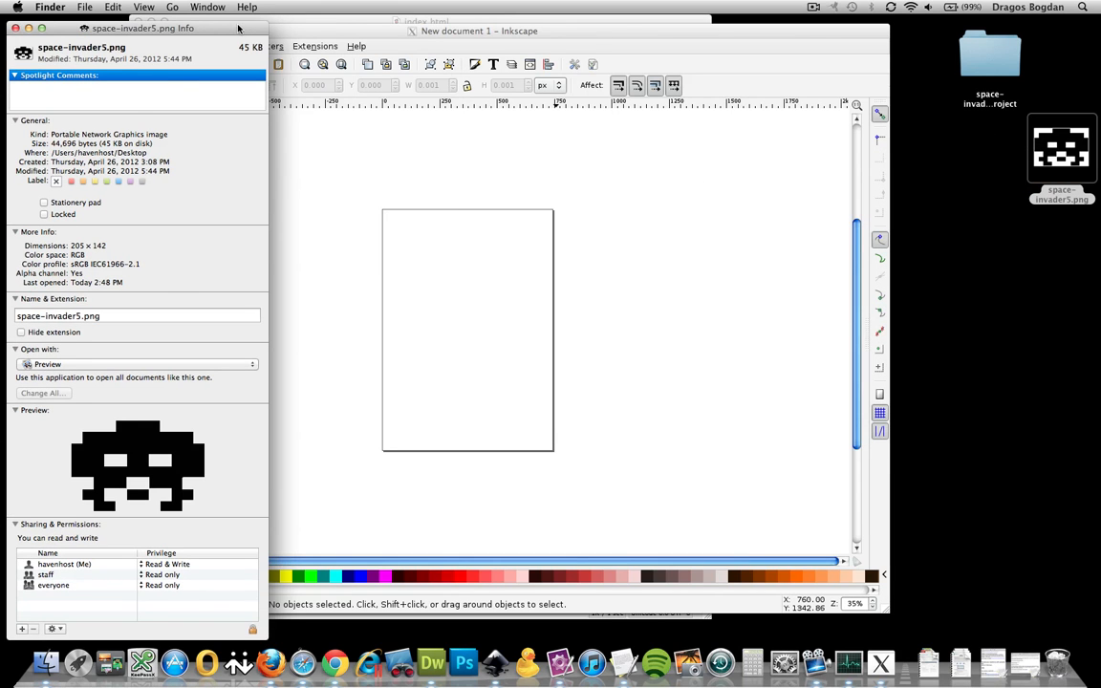
left_click_drag(308, 34, 1073, 9)
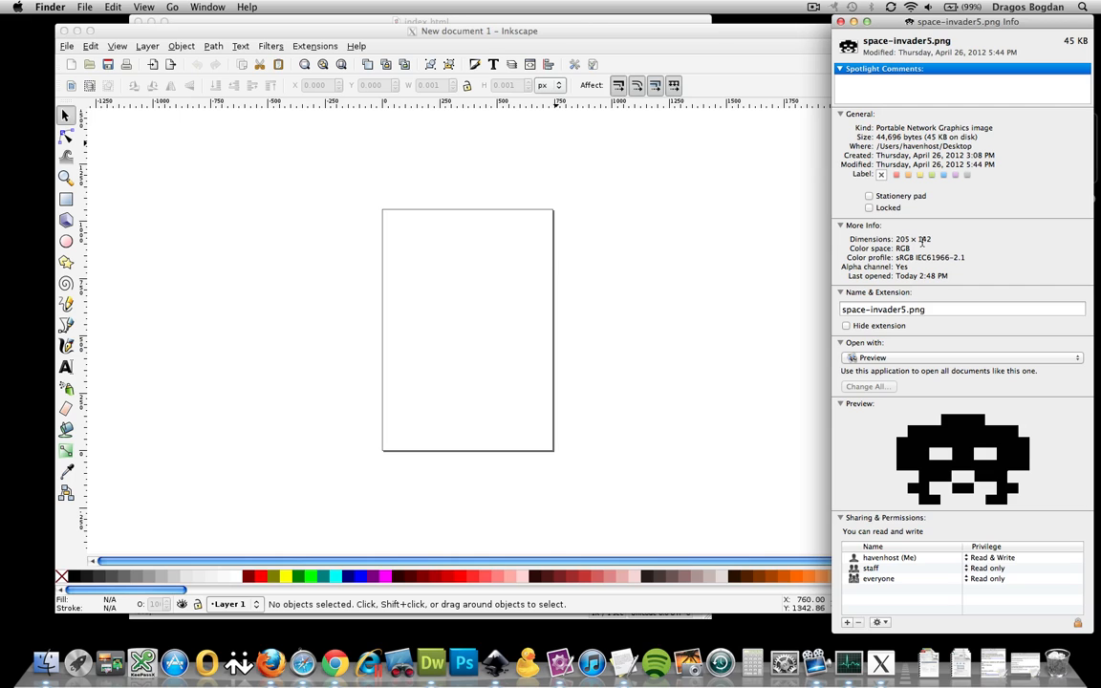
left_click(516, 336)
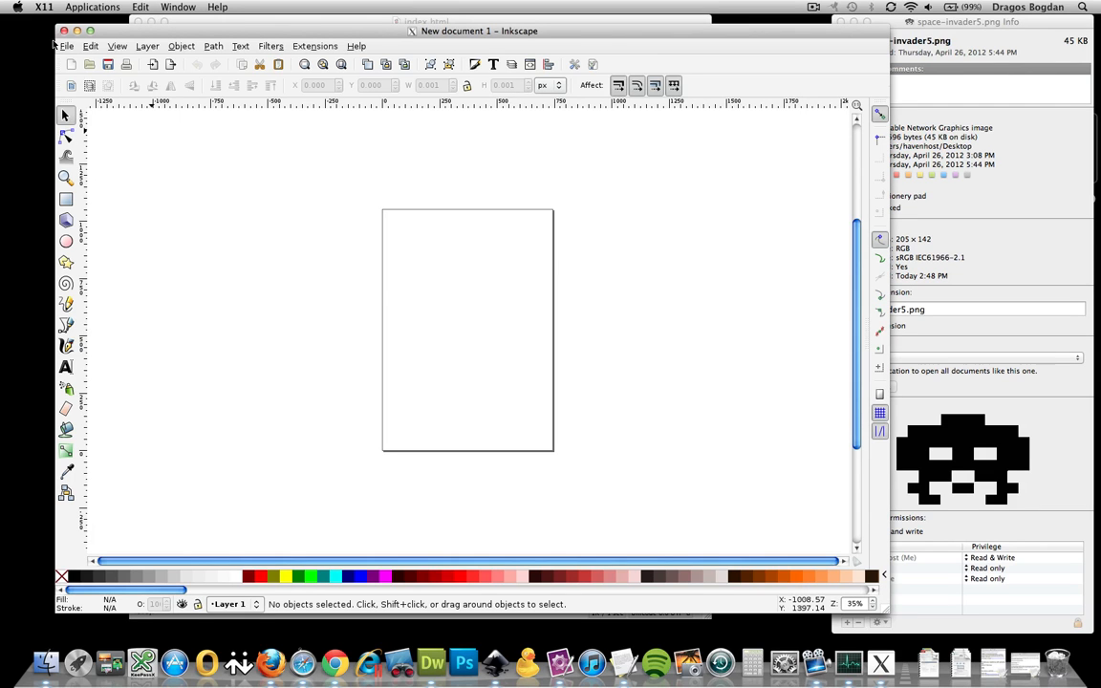
left_click(63, 46)
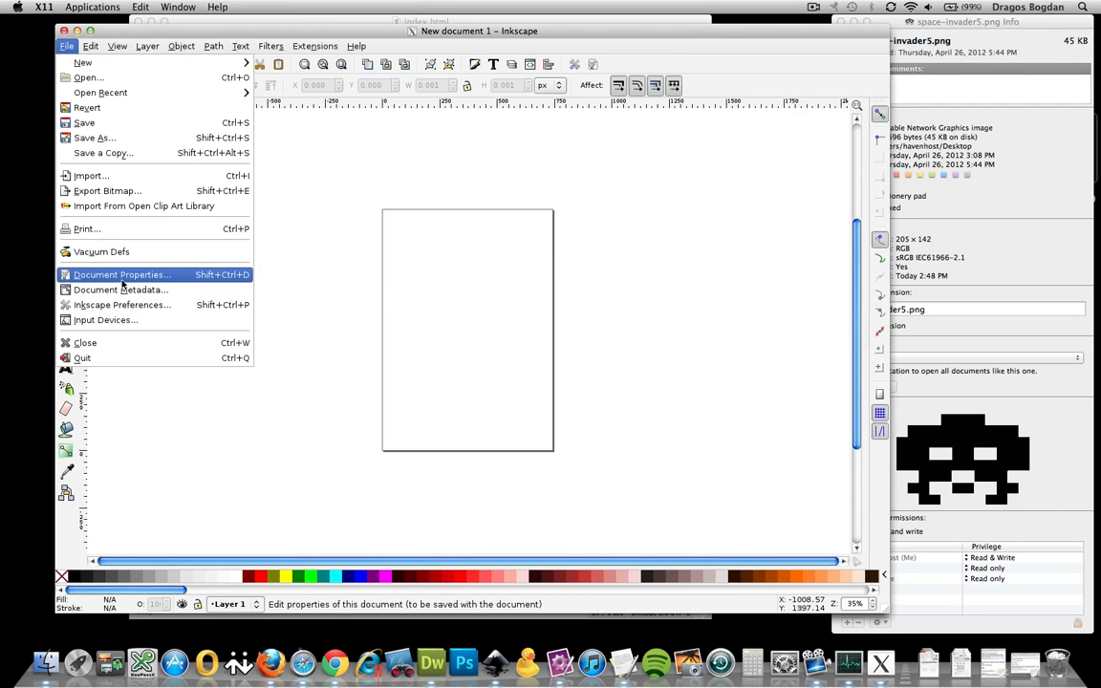
Set the page size to 205 × 142 px in Document Properties
left_click(122, 276)
double_click(114, 244)
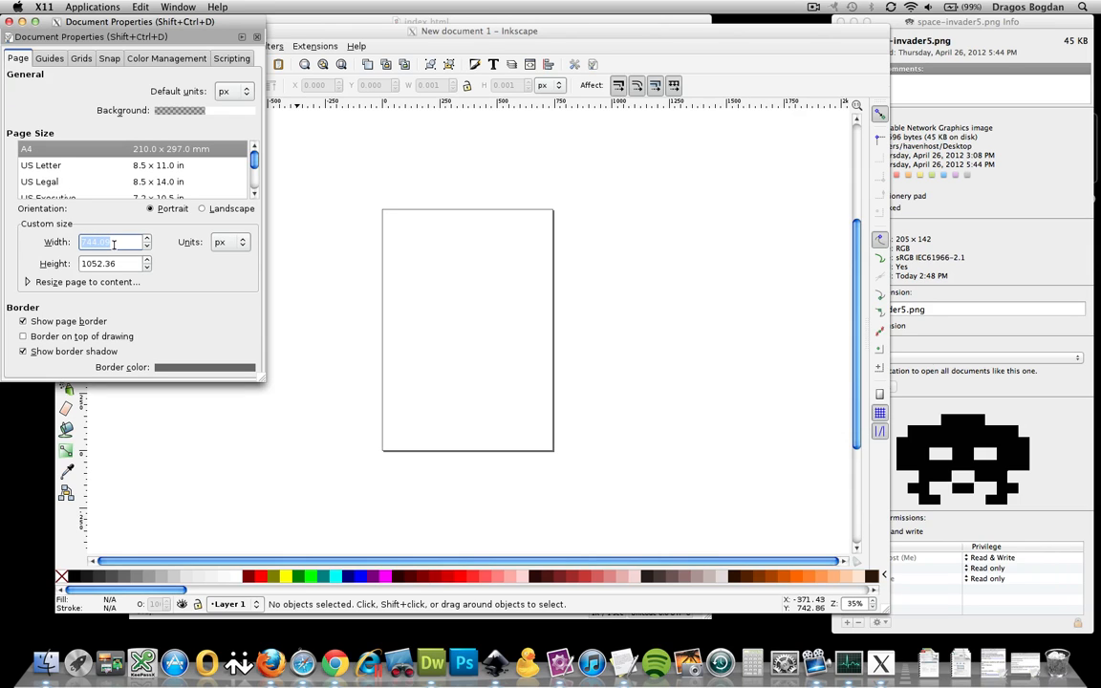
type("21")
type("5")
key("Tab")
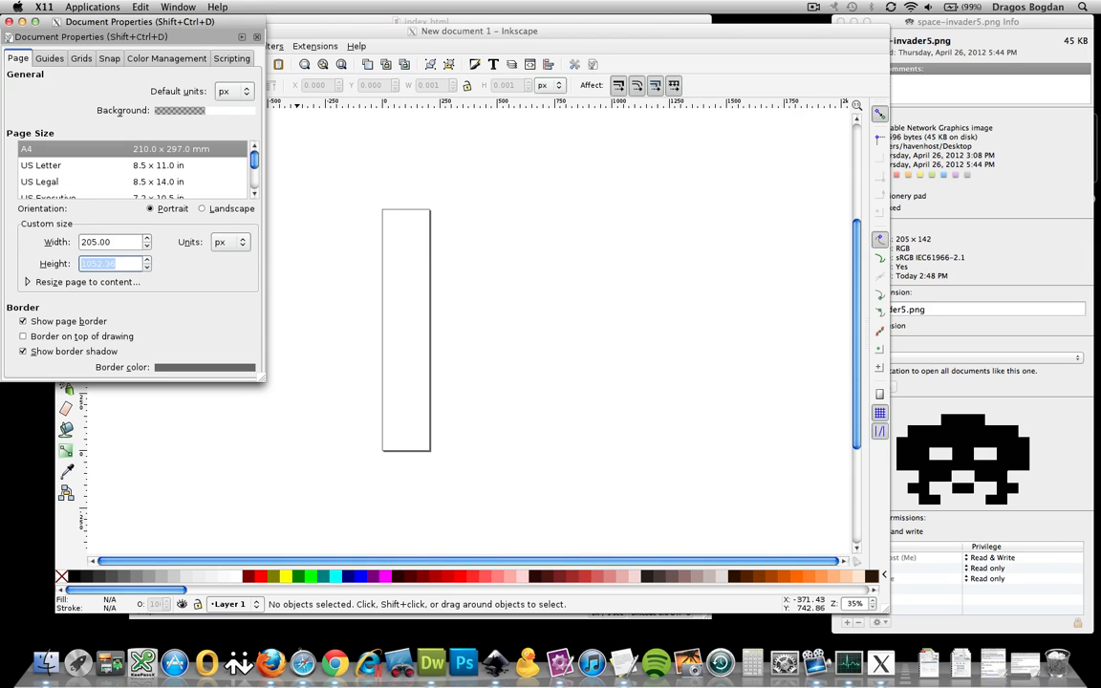
type("142")
left_click(9, 21)
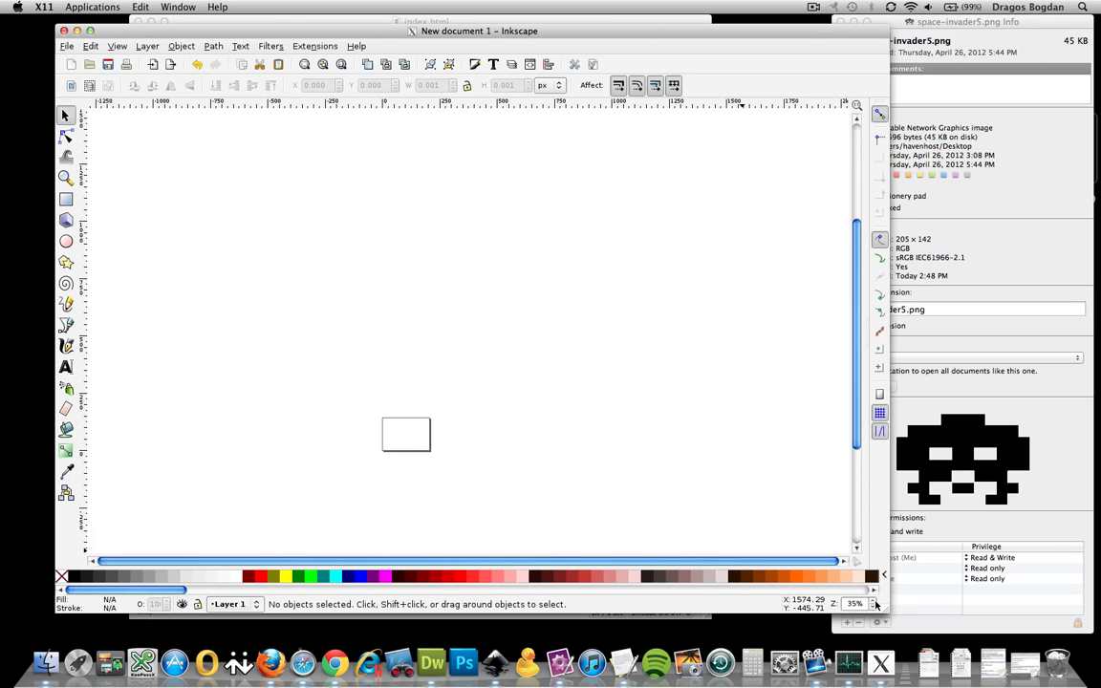
Zoom in and pan around the small 205 × 142 page
left_click(875, 601)
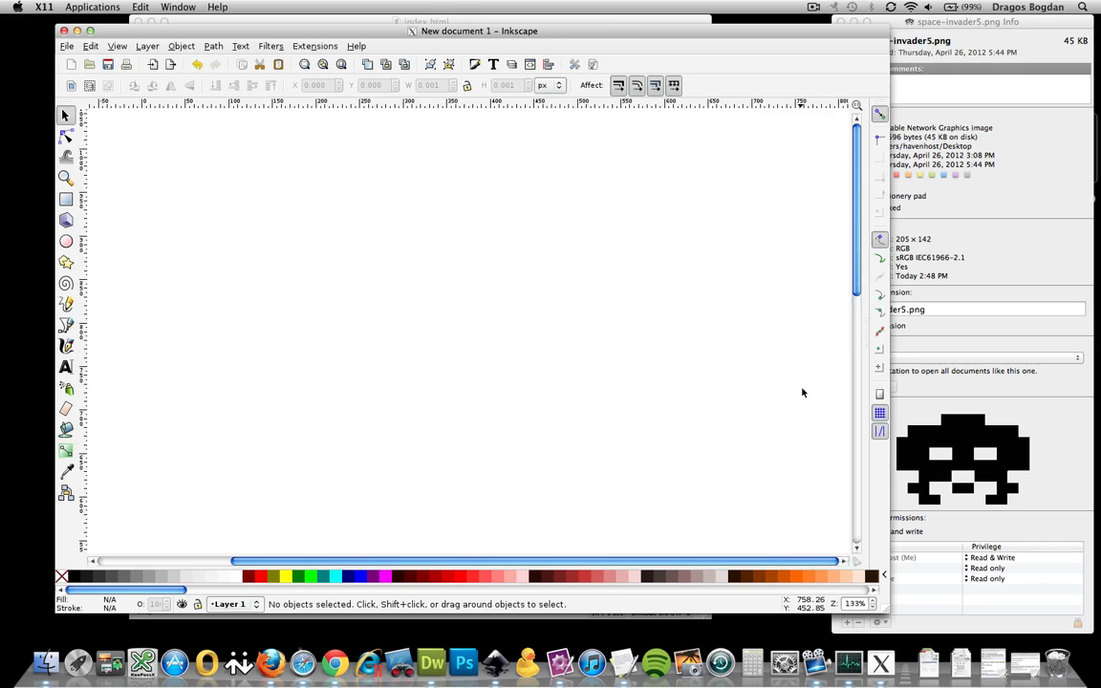
scroll(803, 391, "down", 10)
scroll(510, 559, "left", 3)
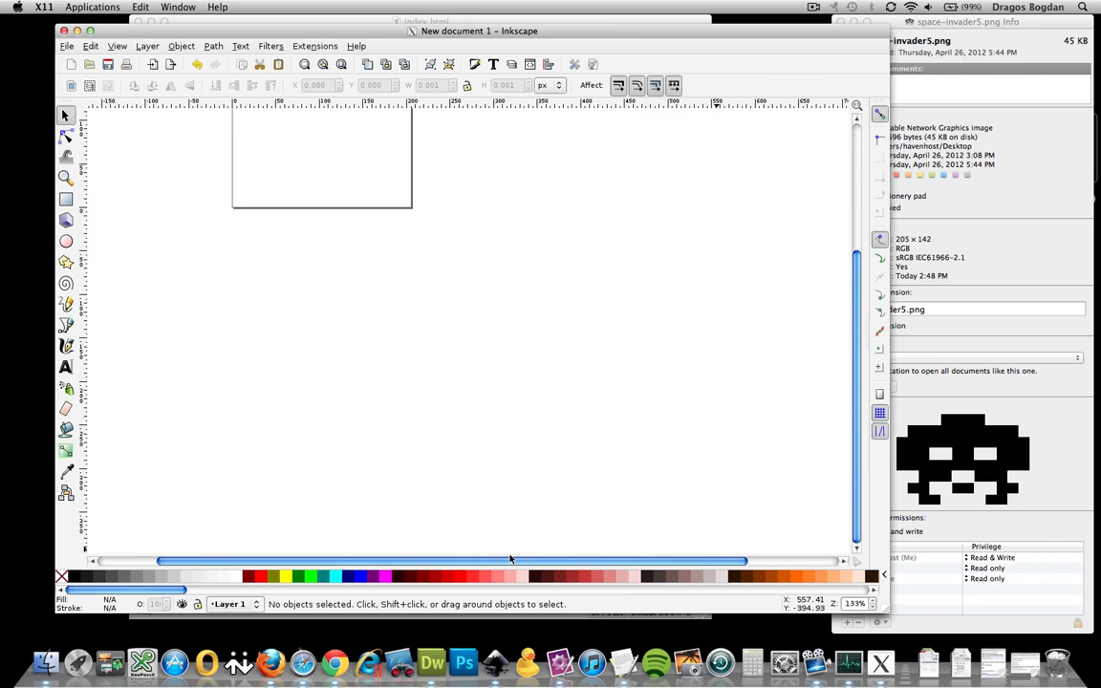
scroll(535, 272, "up", 5)
scroll(535, 272, "down", 1)
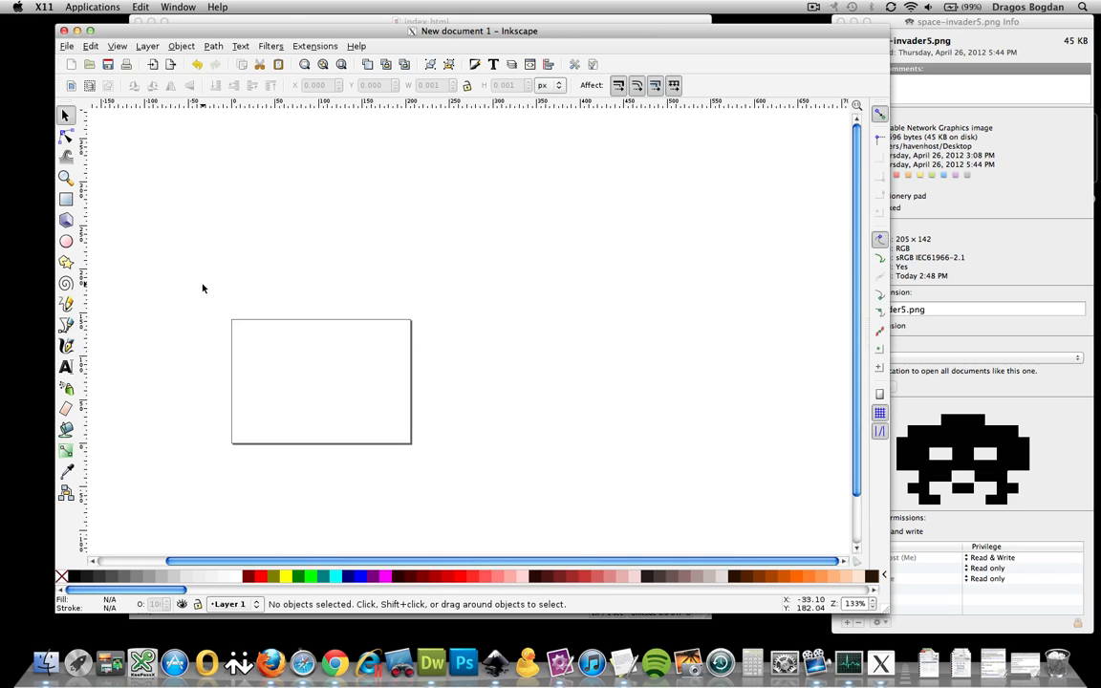
scroll(219, 272, "right", 1)
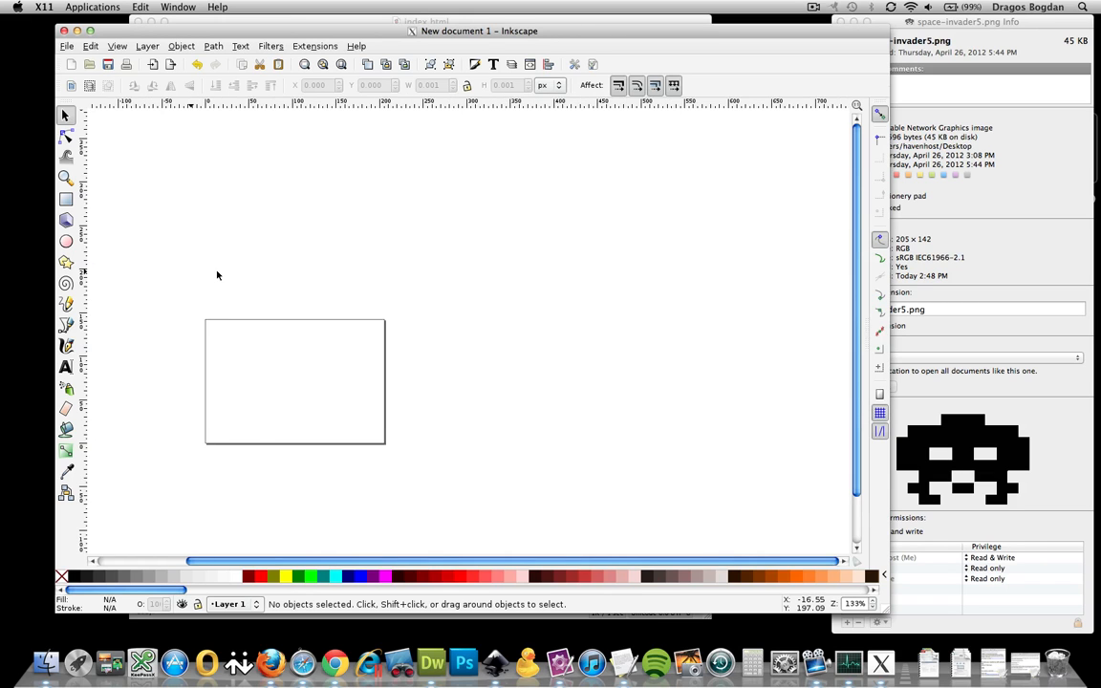
scroll(191, 244, "left", 3)
left_click(67, 46)
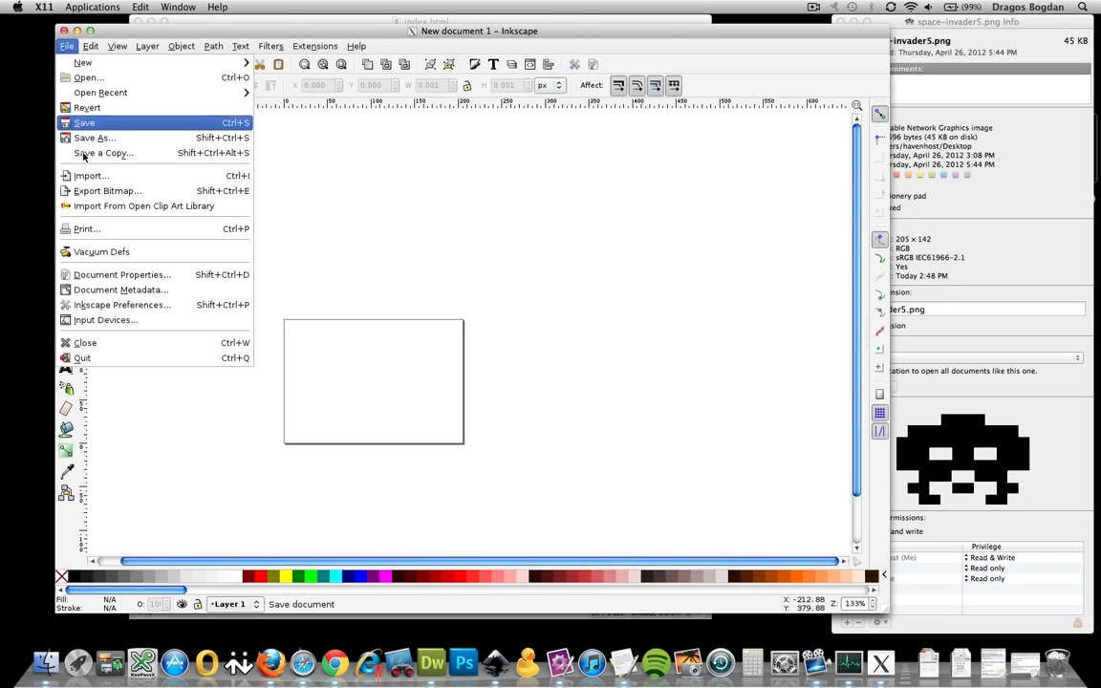
Import space-invader5.png from the Desktop as an embedded bitmap
left_click(88, 176)
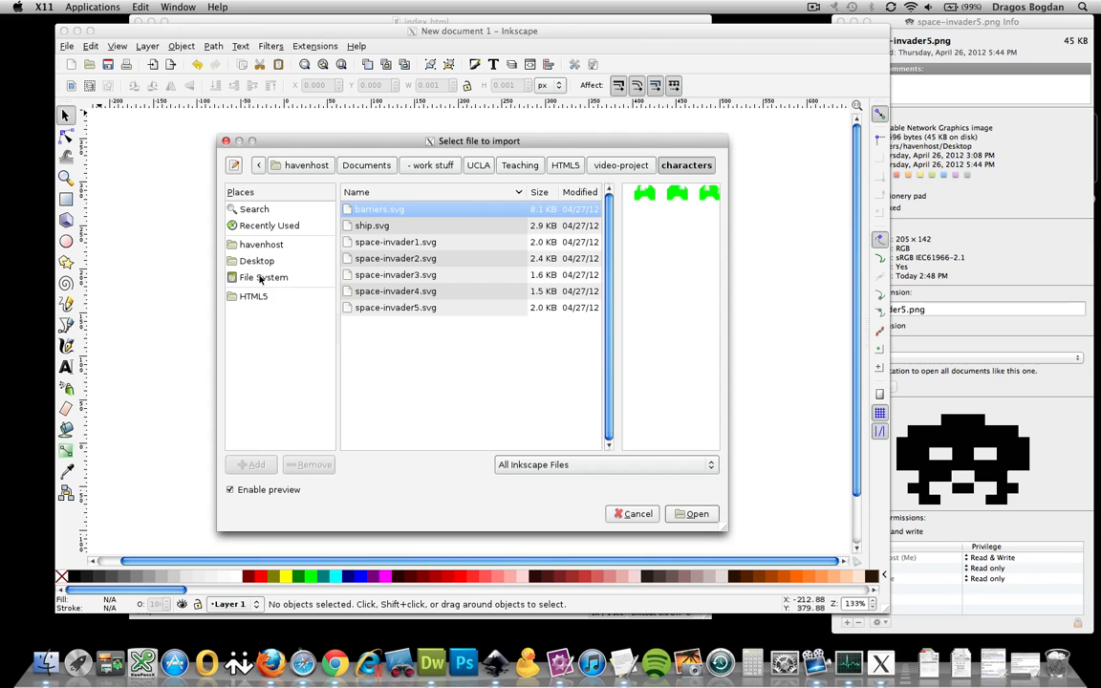
left_click(254, 261)
left_click(397, 242)
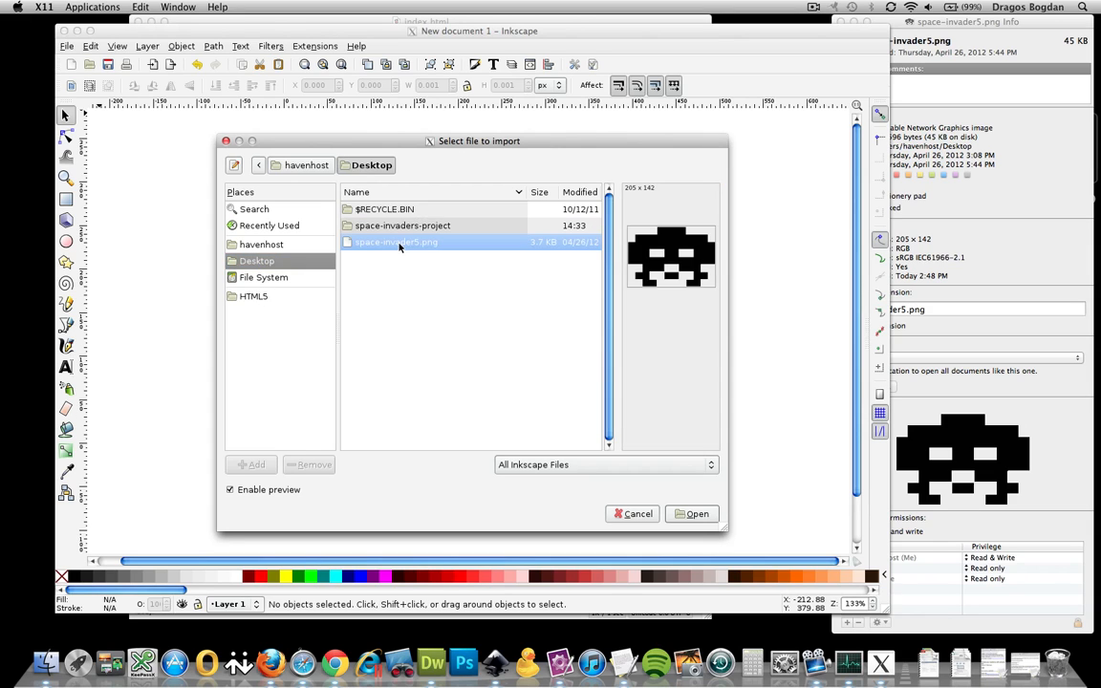
double_click(399, 245)
left_click(559, 380)
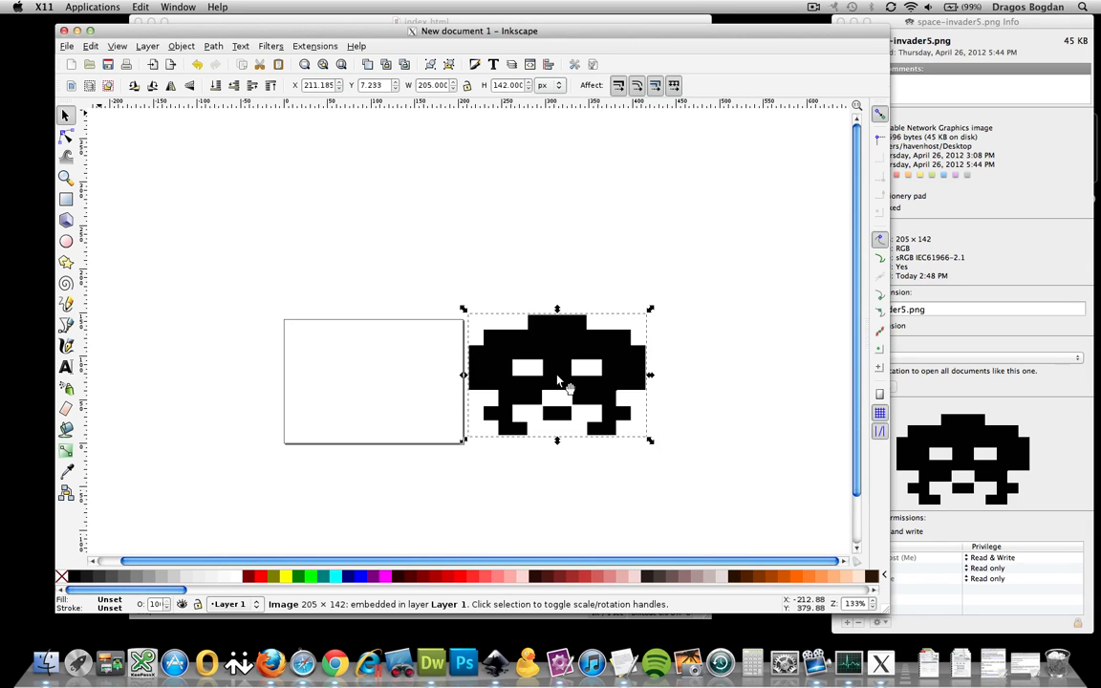
Drag the invader image so it lines up with the page
left_click_drag(559, 334, 459, 290)
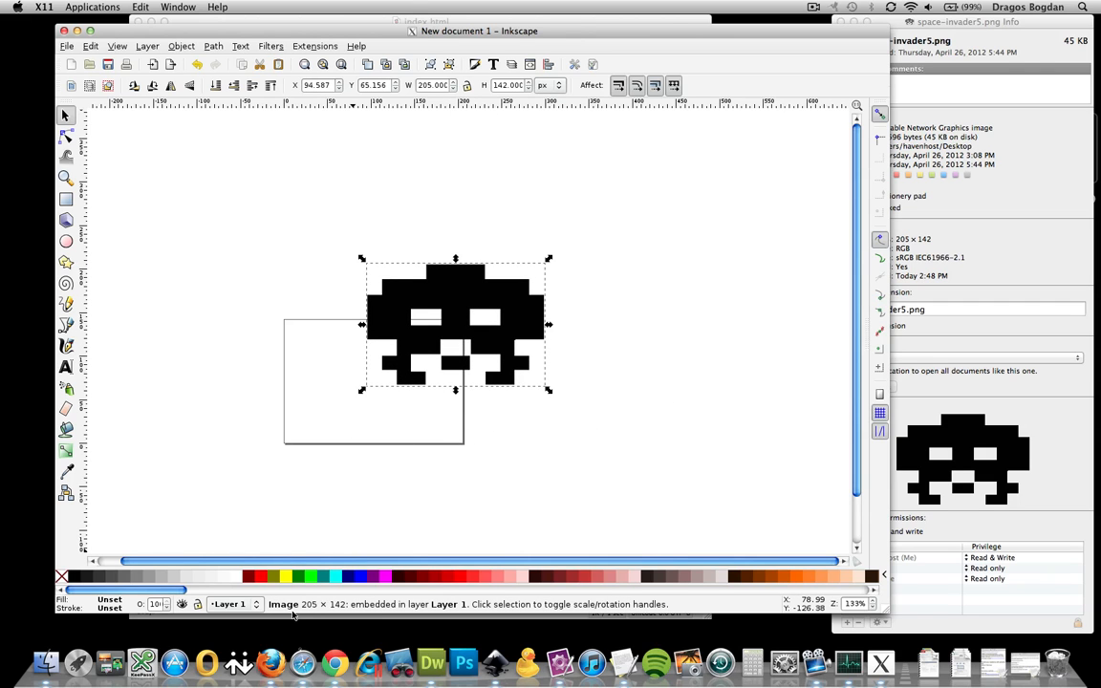
key("alt")
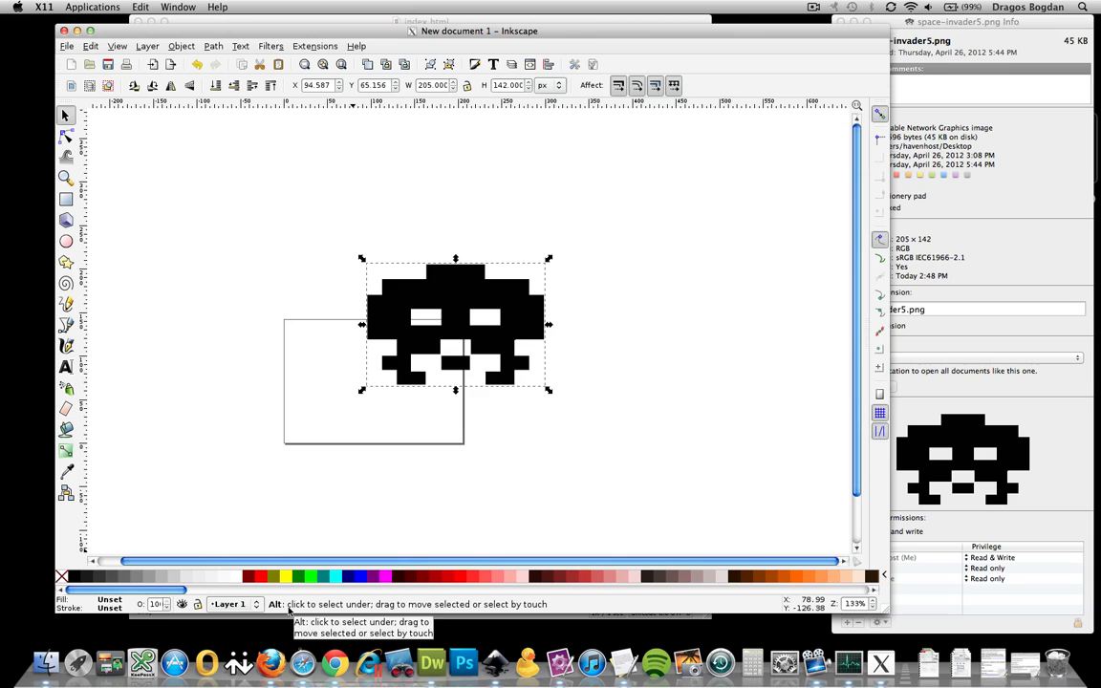
left_click(327, 472)
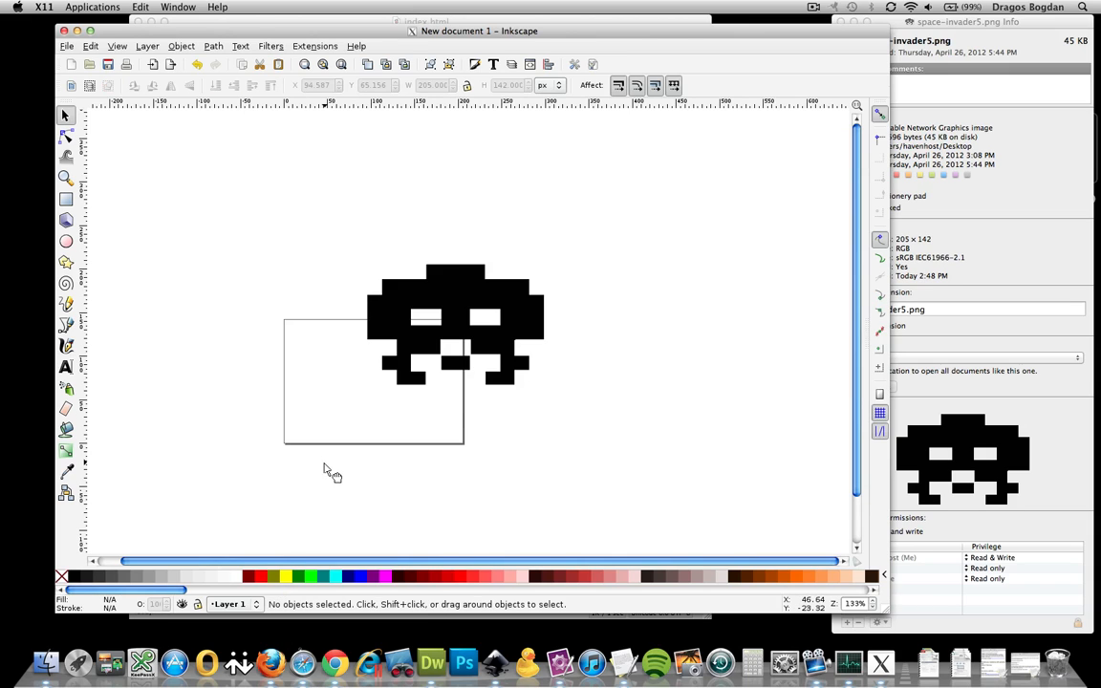
left_click(392, 315)
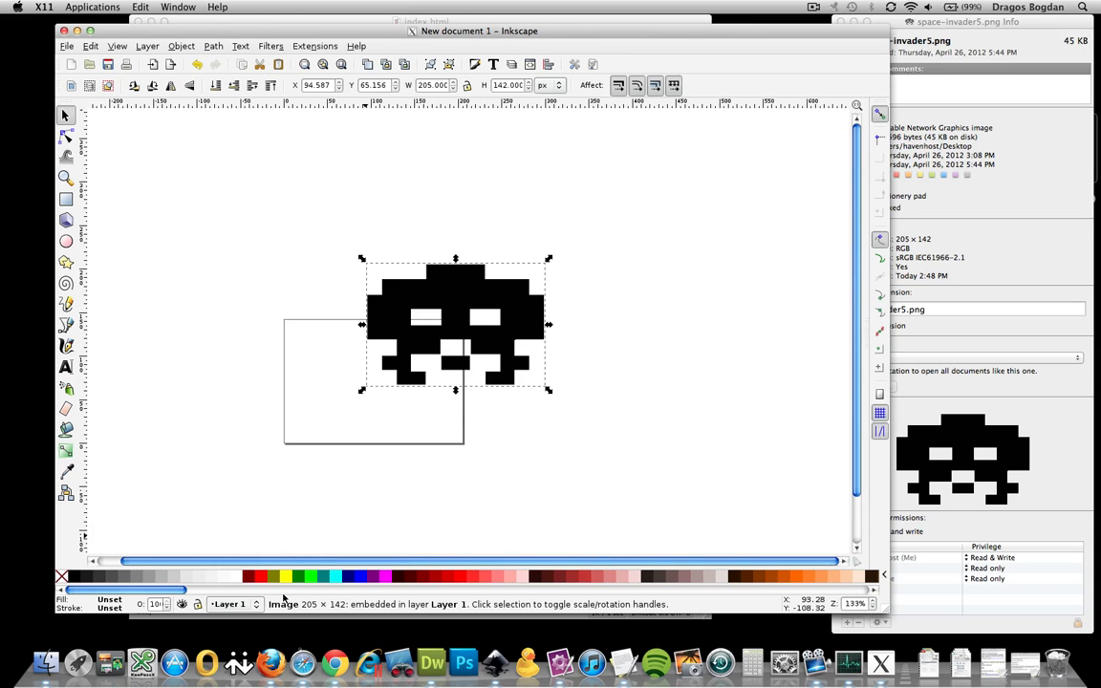
left_click_drag(435, 322, 483, 363)
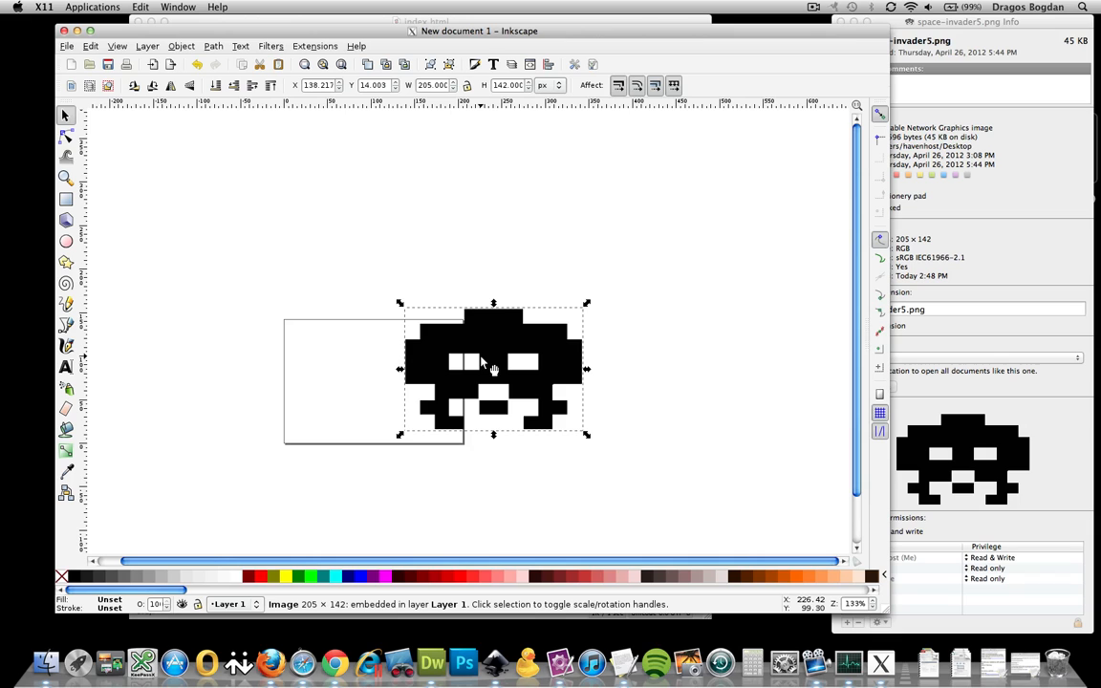
left_click_drag(483, 361, 363, 370)
Save As Plain SVG named garbage.svg in the Desktop folder
left_click(66, 46)
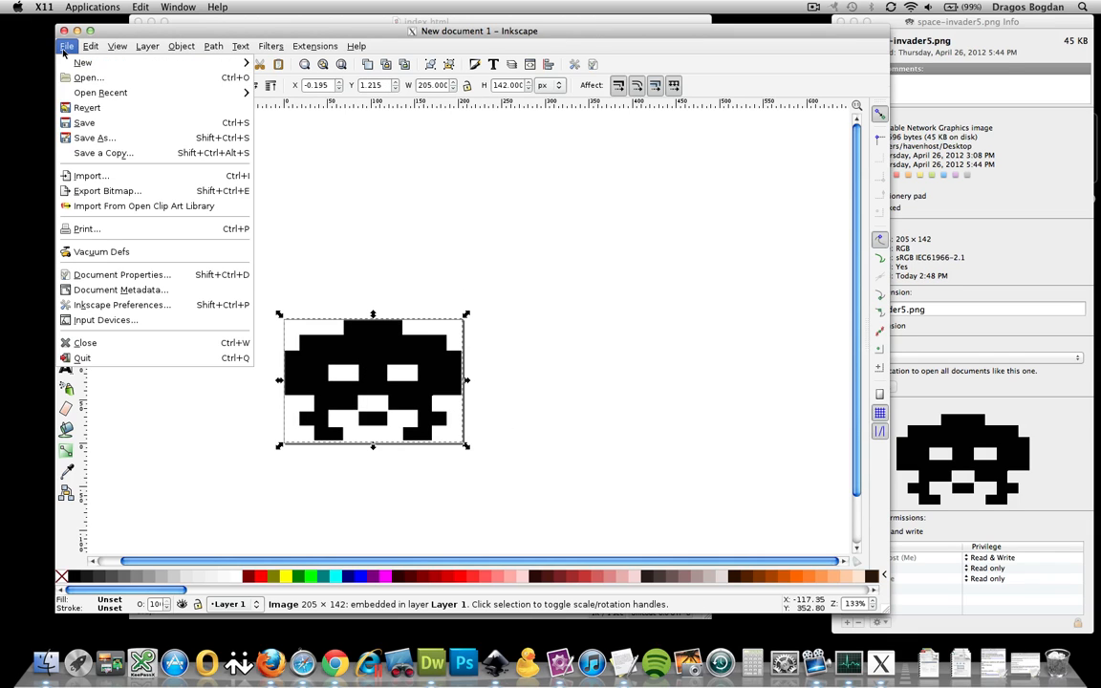
left_click(89, 140)
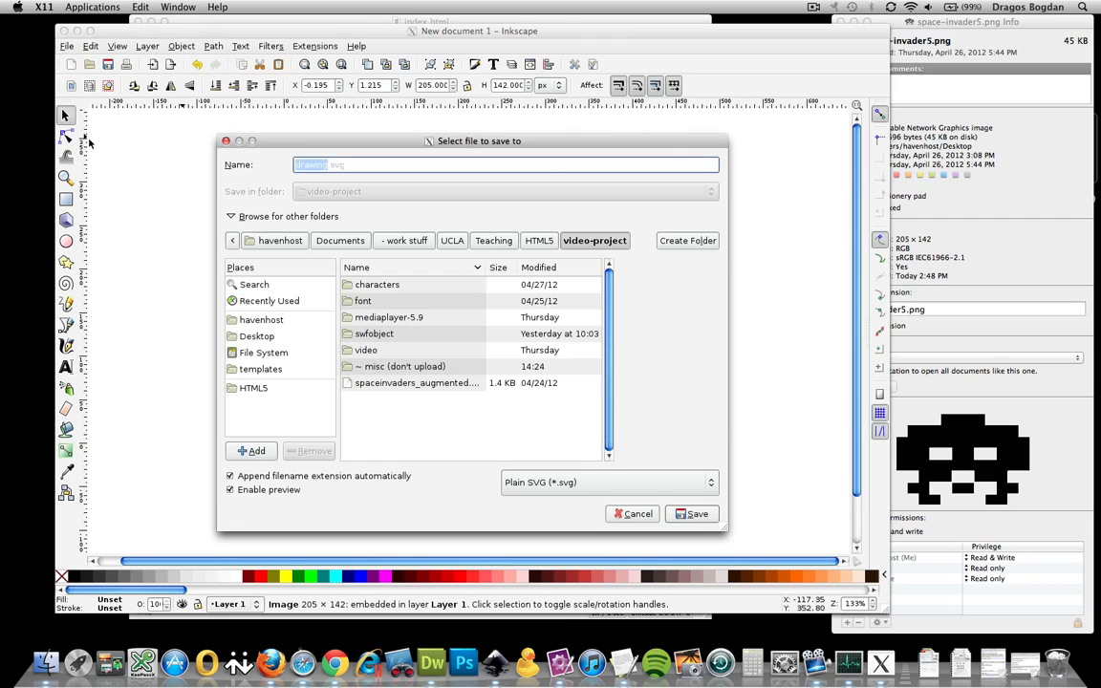
left_click(533, 487)
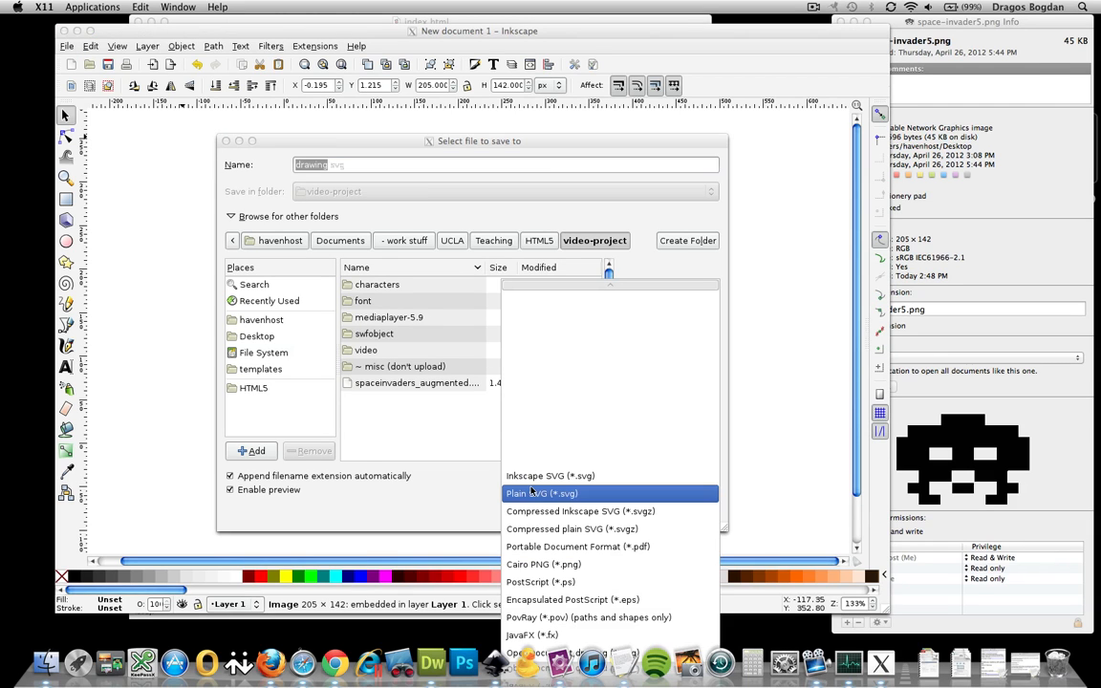
left_click(541, 489)
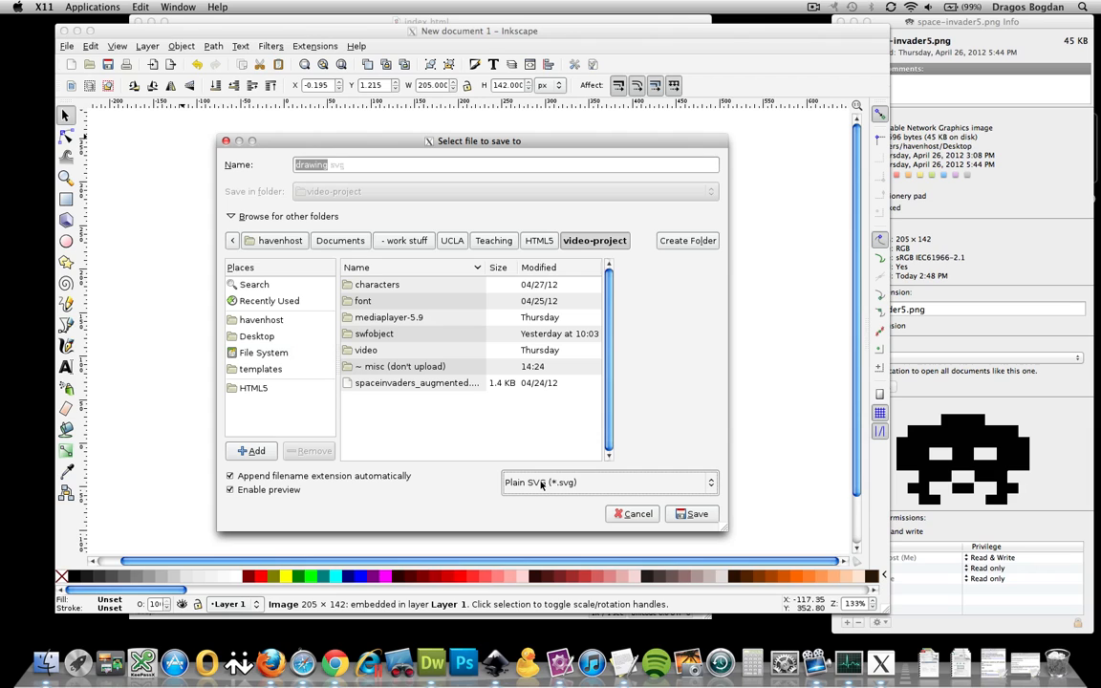
left_click(272, 337)
type("gr")
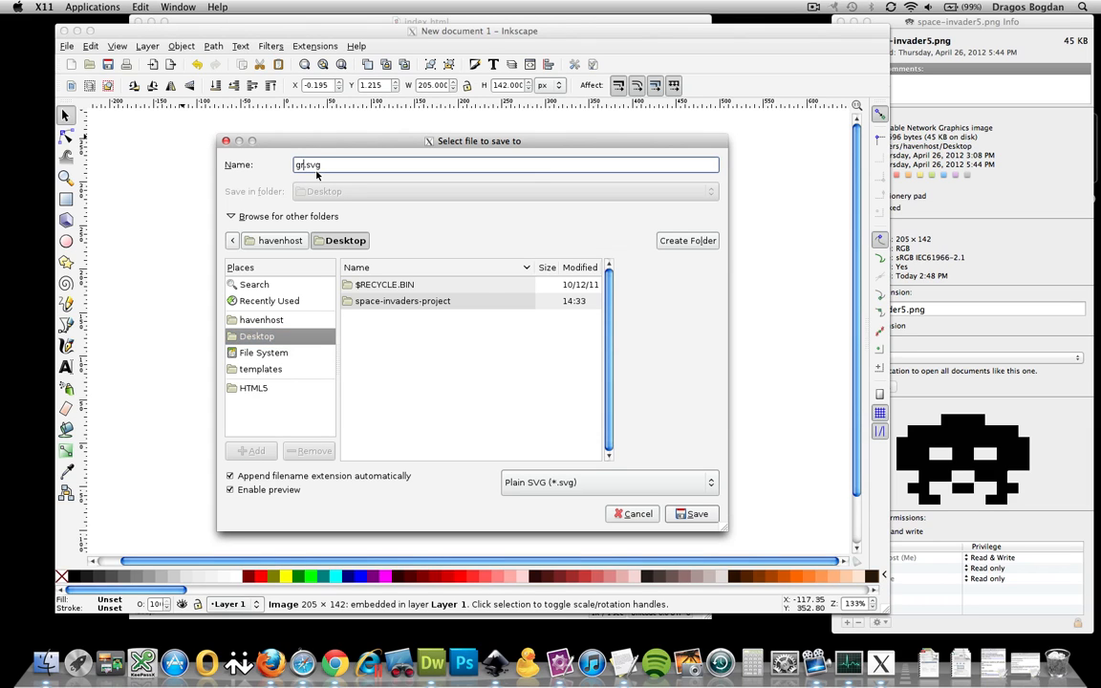
type("rbage")
left_click(694, 513)
left_click(46, 662)
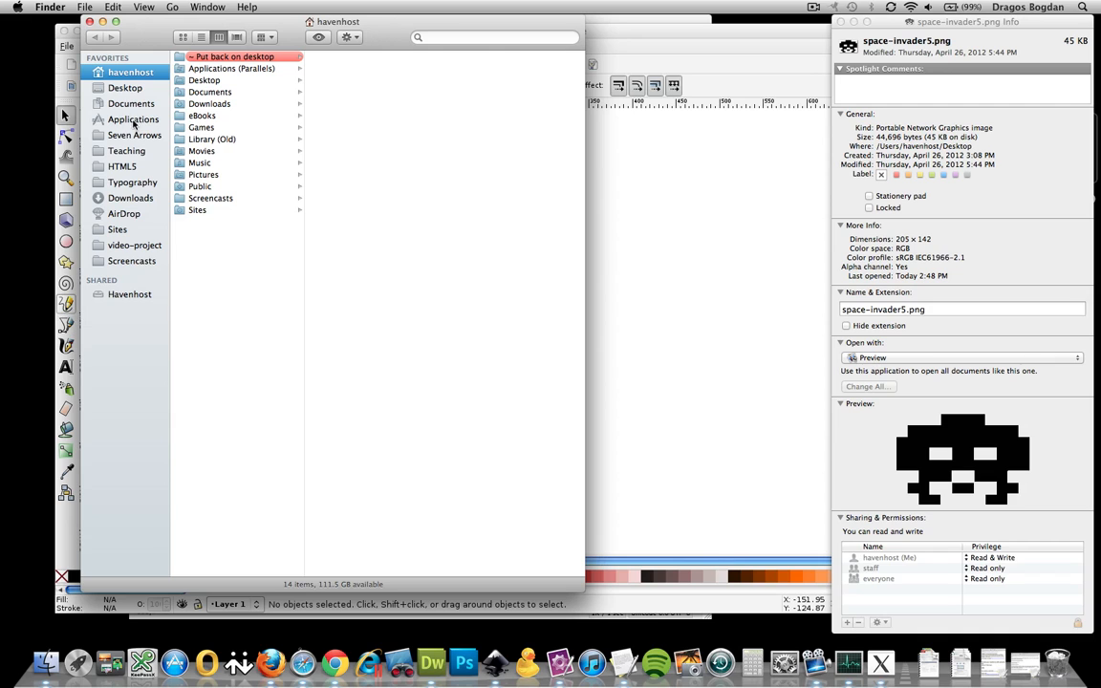
Open the Desktop's garbage.svg in TextMate to view its SVG source
left_click(119, 88)
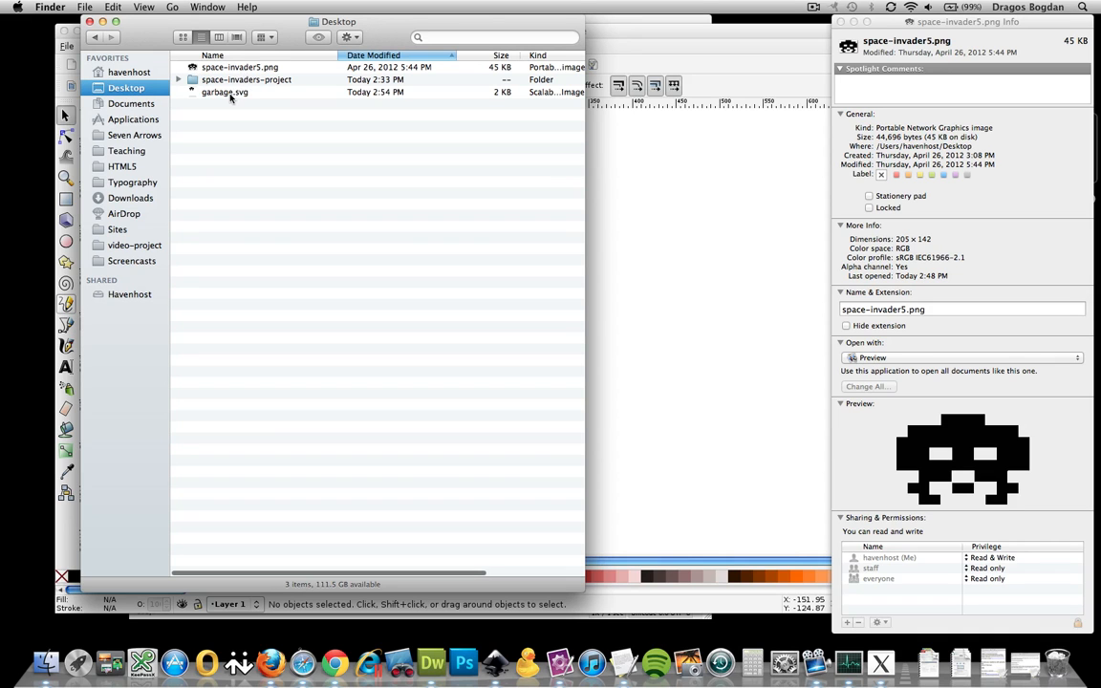
left_click(205, 93)
left_click_drag(202, 95, 559, 666)
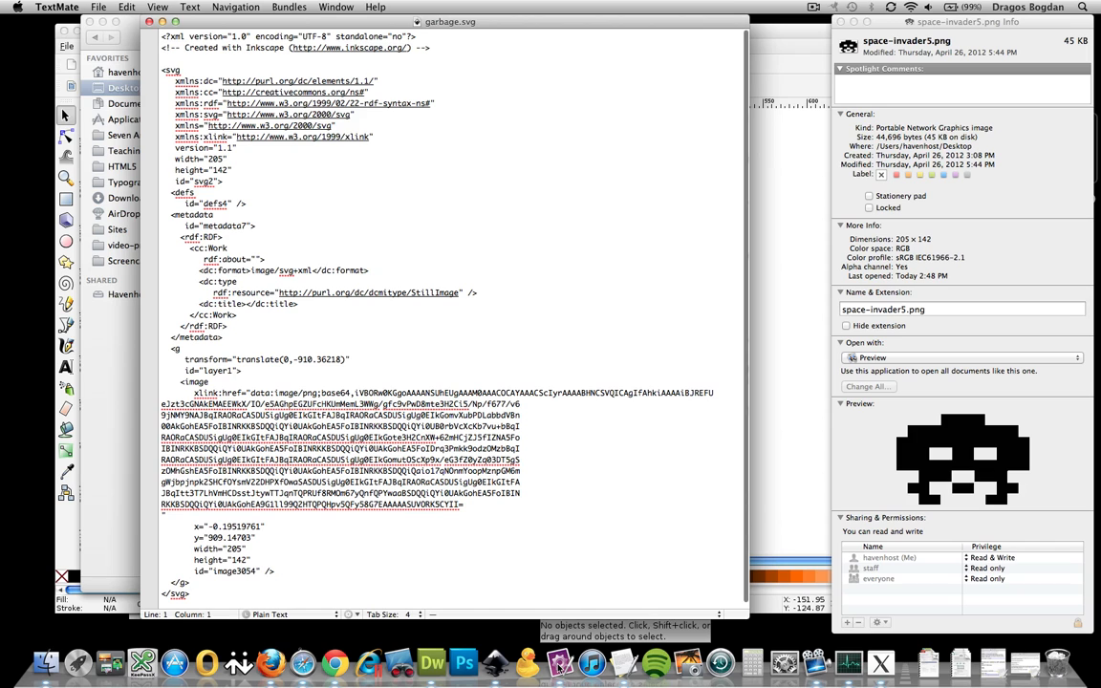
left_click_drag(271, 21, 520, 8)
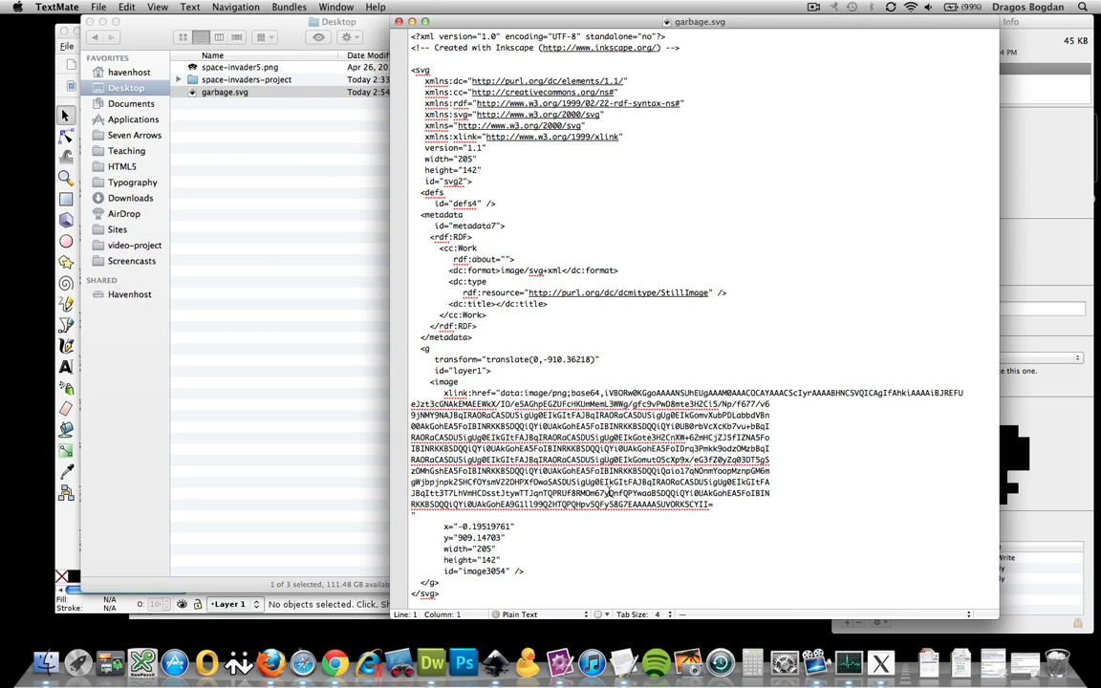
Check the image's xlink:href base64 PNG data, close the source, and return to Inkscape
left_click(419, 36)
scroll(478, 509, "down", 1)
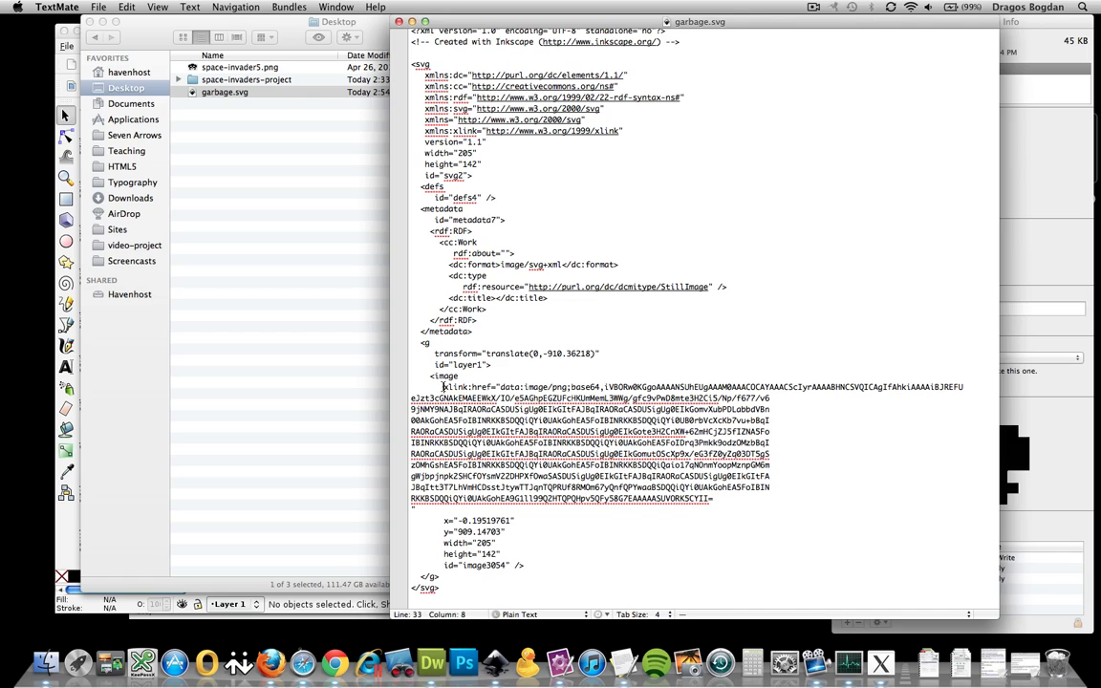
left_click_drag(444, 387, 570, 388)
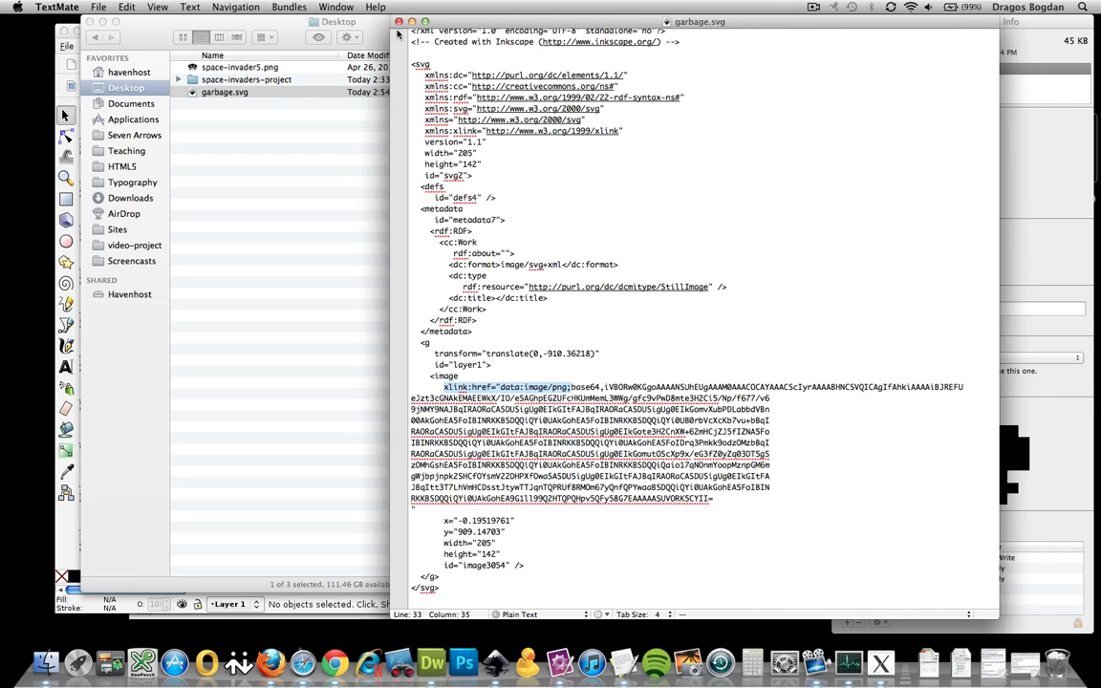
key("super+w")
left_click(709, 49)
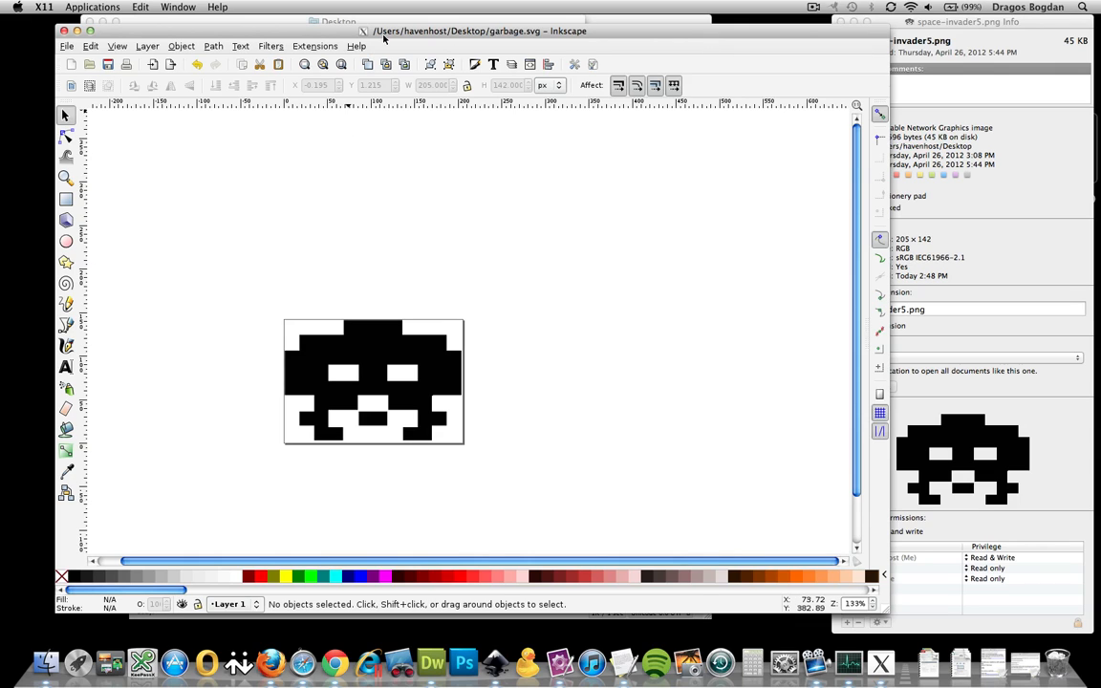
Trace the invader image with Trace Bitmap at 0.450 brightness cutoff into a 96-node path
left_click(364, 352)
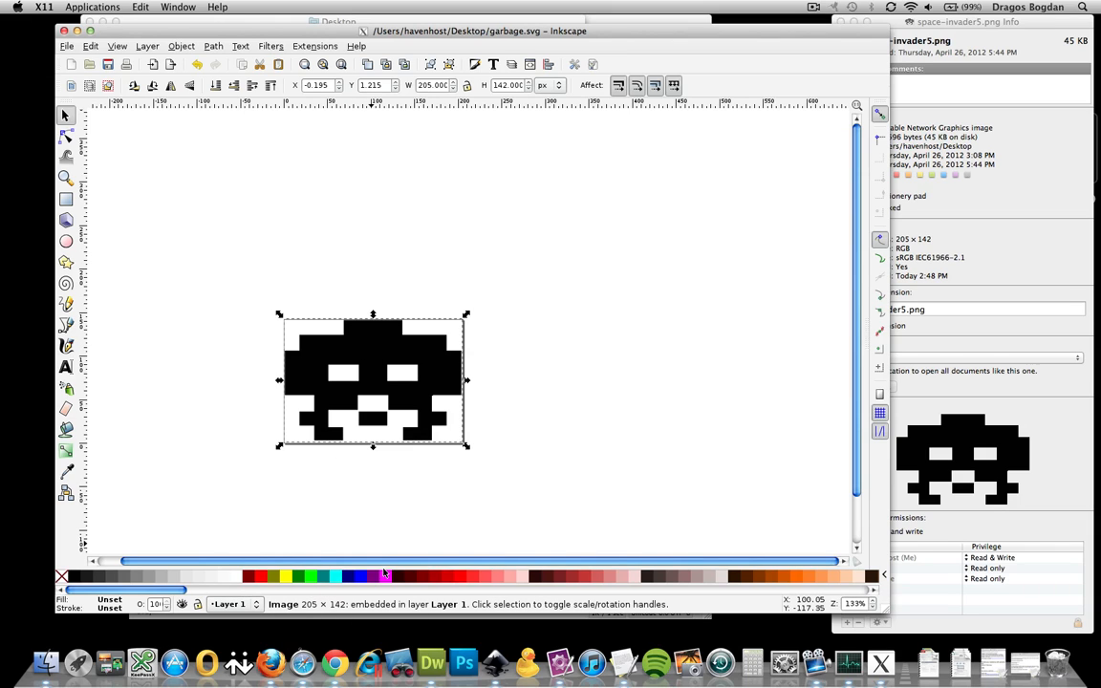
left_click(213, 47)
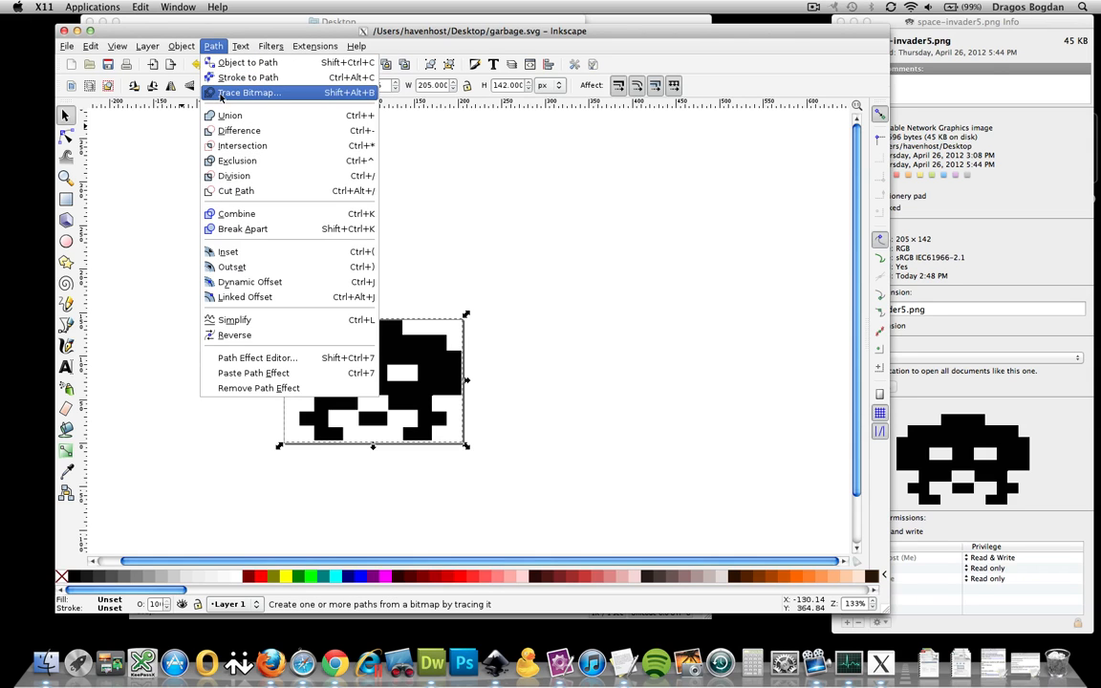
left_click(221, 93)
mouse_move(244, 36)
left_mouse_down()
mouse_move(489, 25)
mouse_move(420, 16)
mouse_move(561, 87)
mouse_move(776, 91)
left_mouse_up()
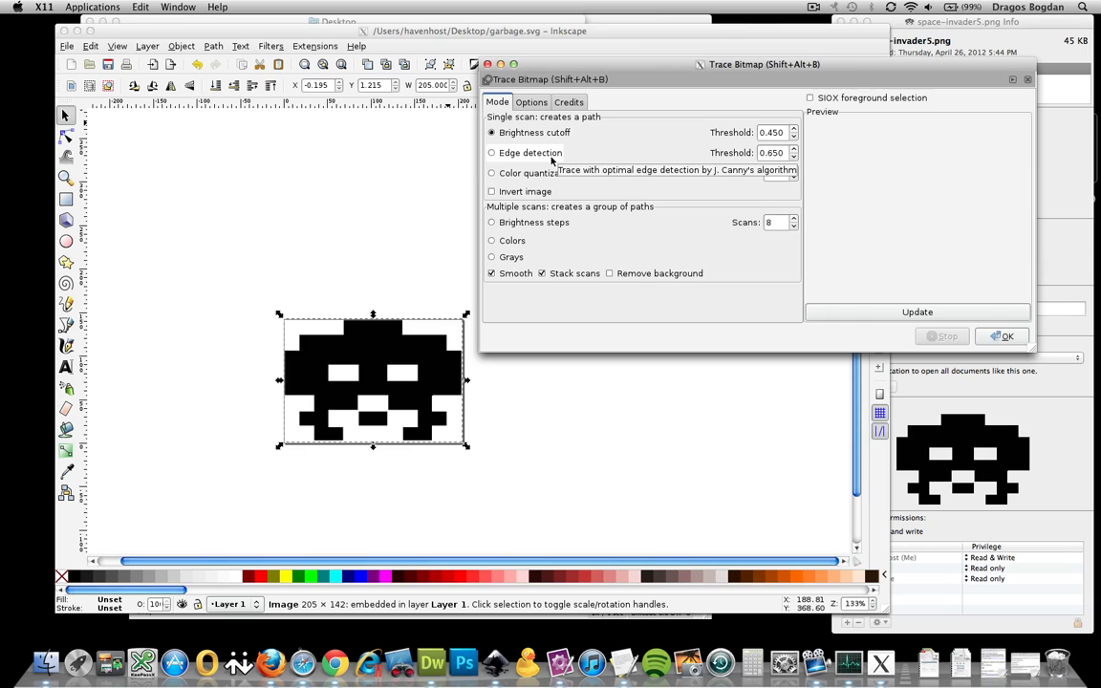
left_click(845, 314)
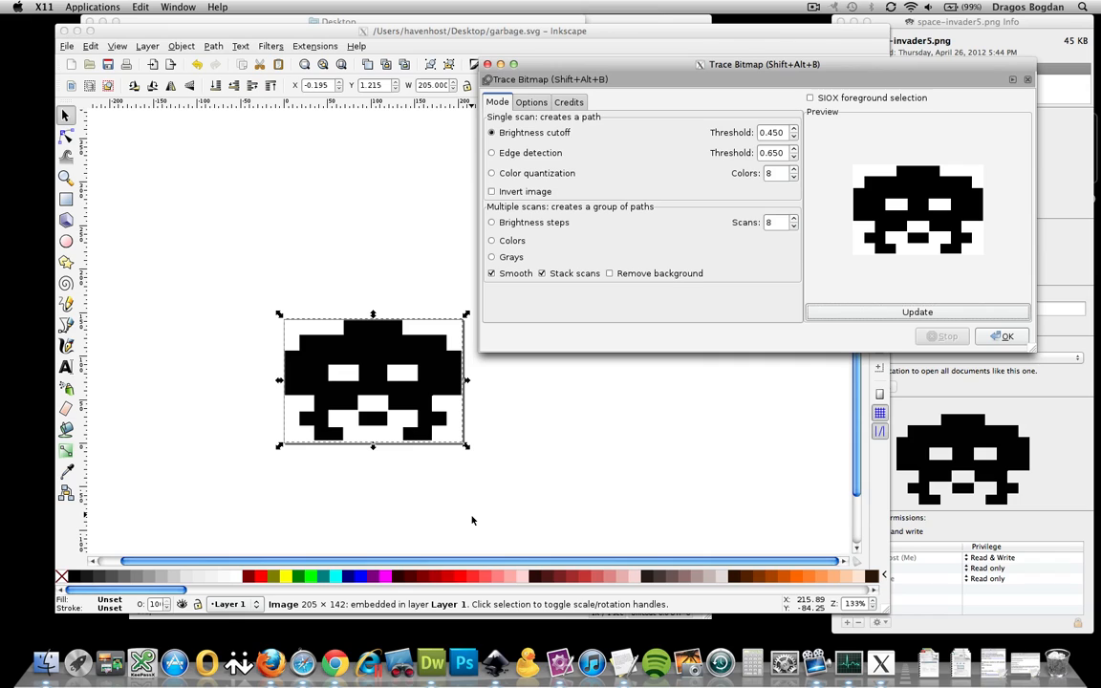
left_click(1004, 337)
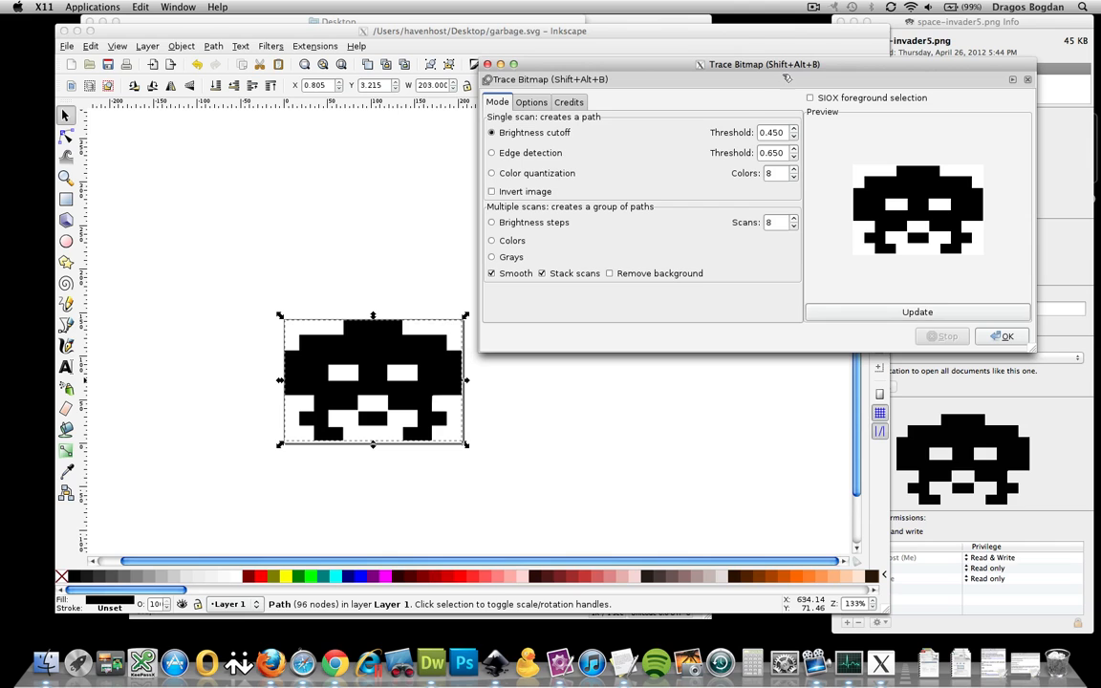
mouse_move(783, 64)
left_mouse_down()
mouse_move(729, 143)
mouse_move(782, 139)
left_mouse_up()
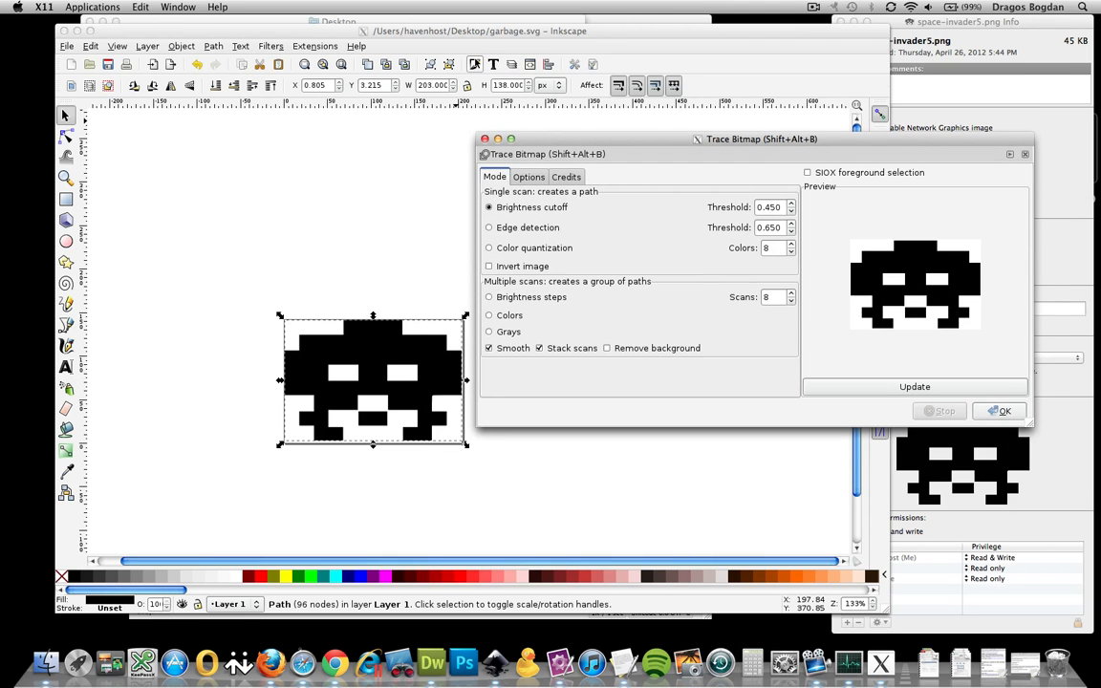
left_click(485, 140)
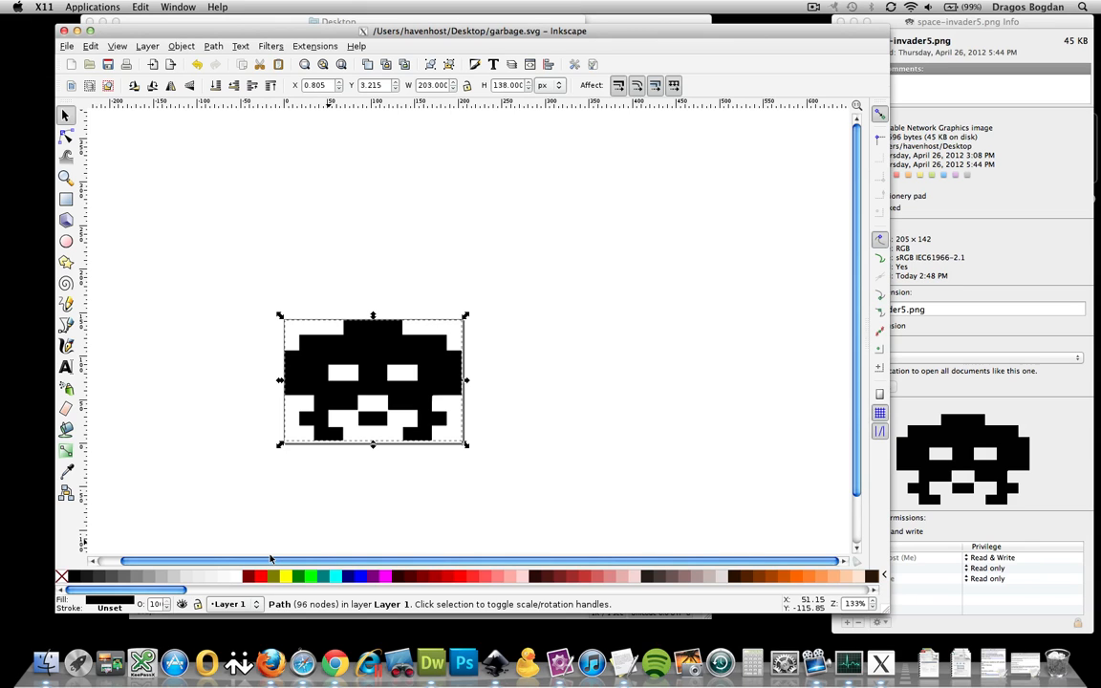
Delete the original invader bitmap and move the 203 × 138 px traced path into its spot
left_click_drag(382, 350, 507, 275)
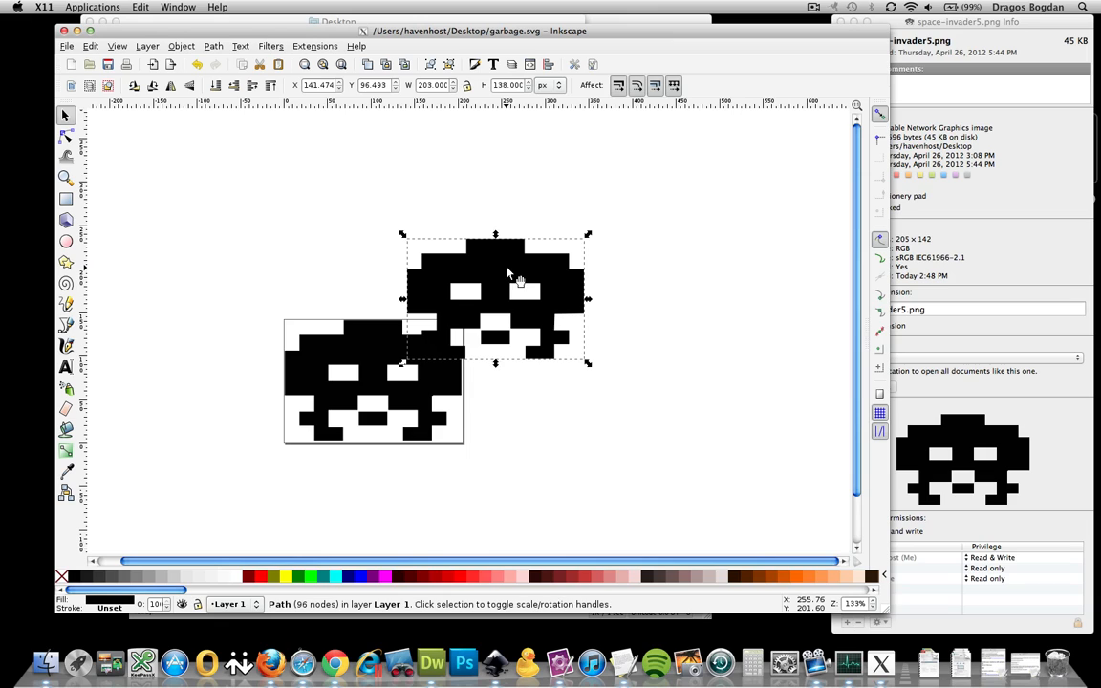
left_click(364, 356)
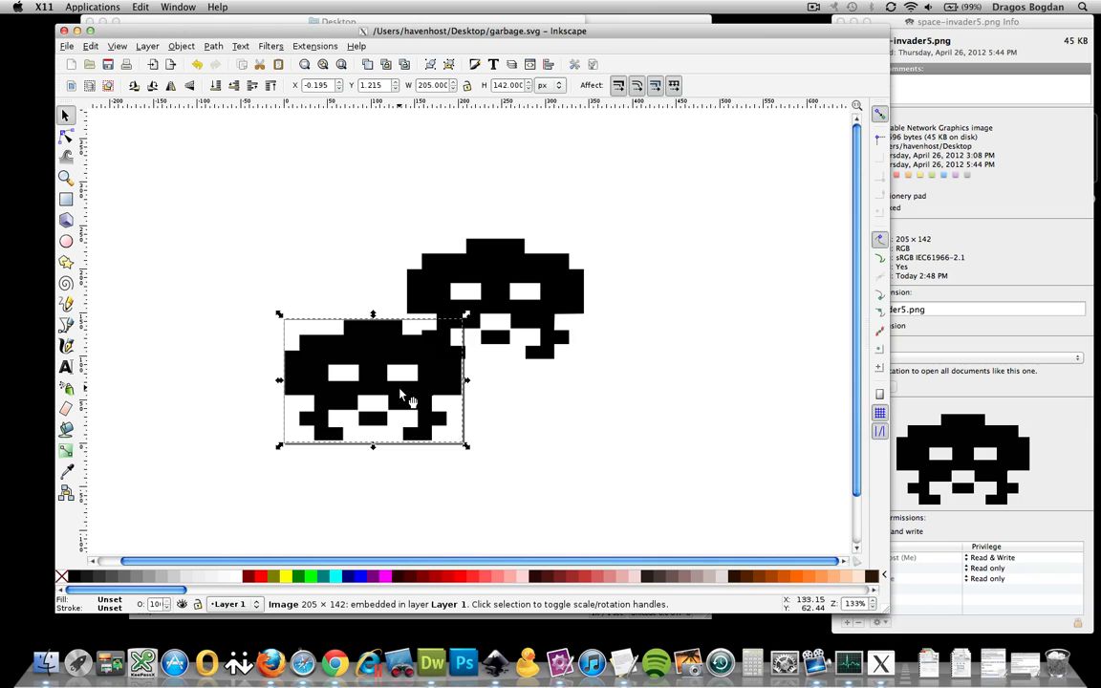
key("Delete")
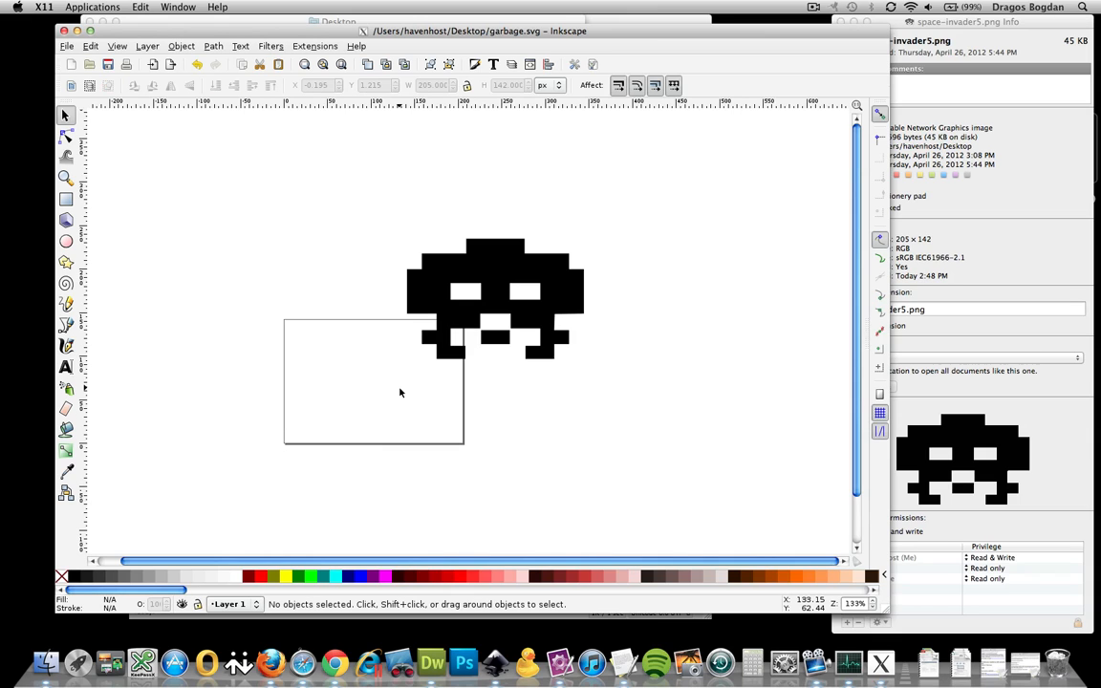
left_click_drag(498, 283, 377, 367)
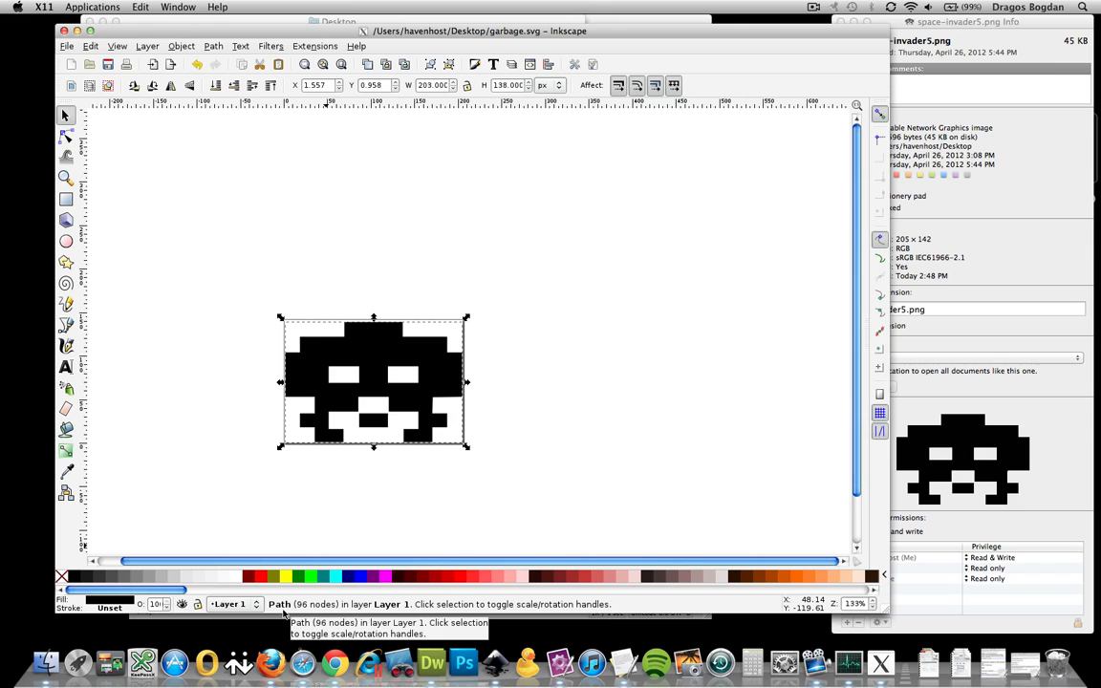
left_click(71, 48)
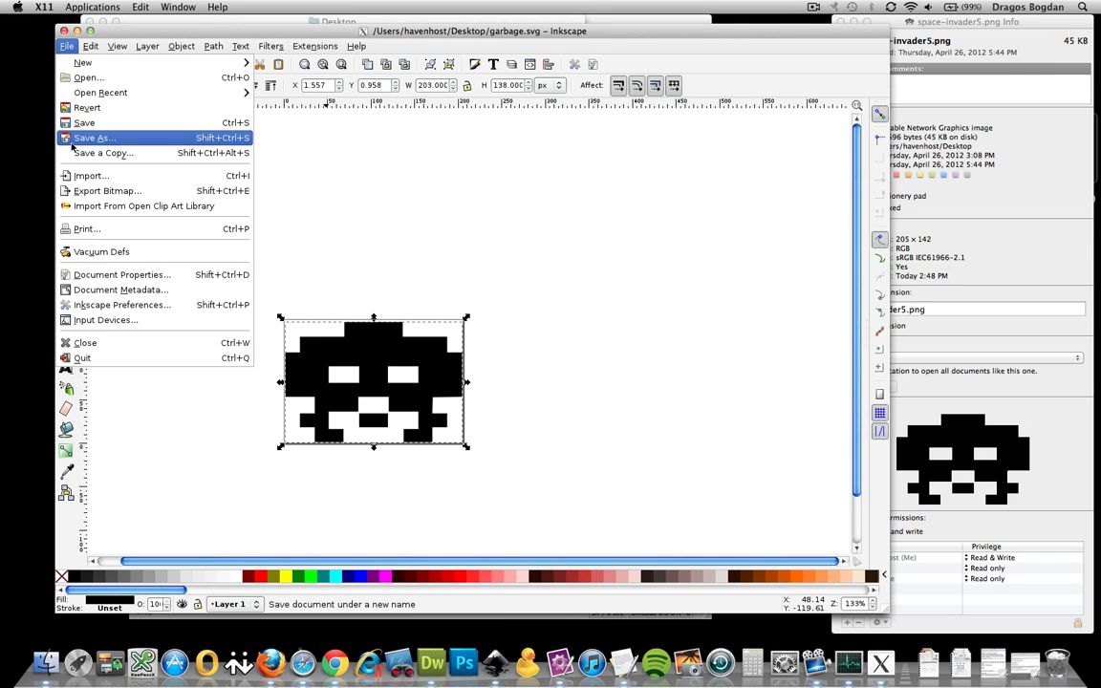
Save the drawing to the Desktop as invader.svg in Plain SVG format, then quit Inkscape and X11
left_click(69, 138)
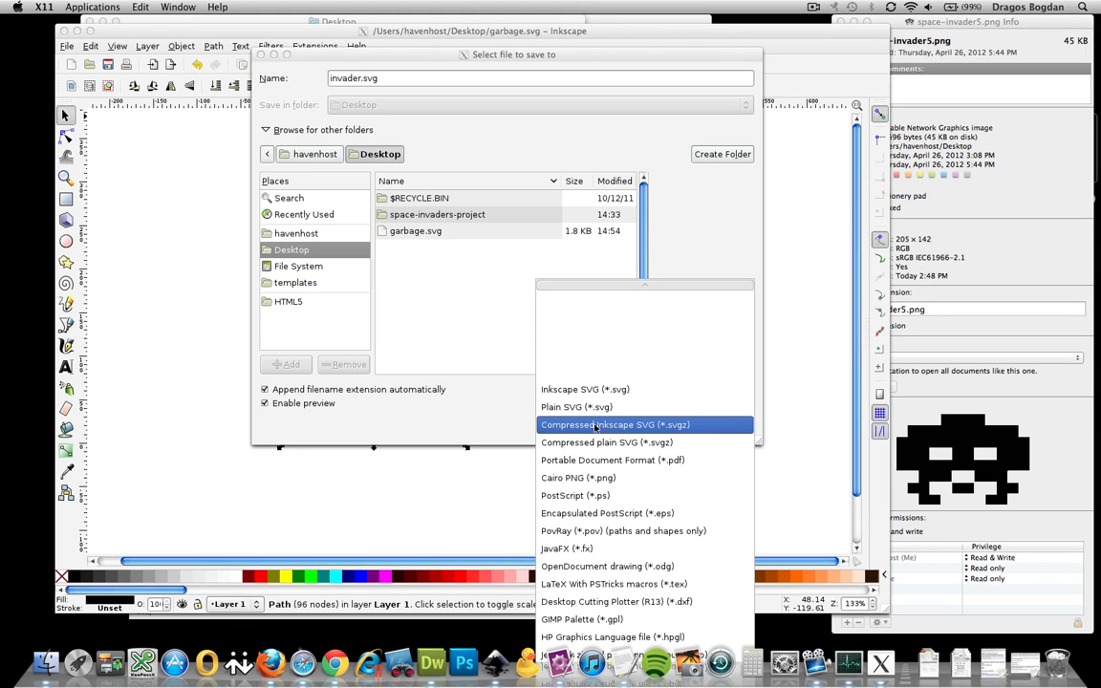
scroll(596, 429, "down", 3)
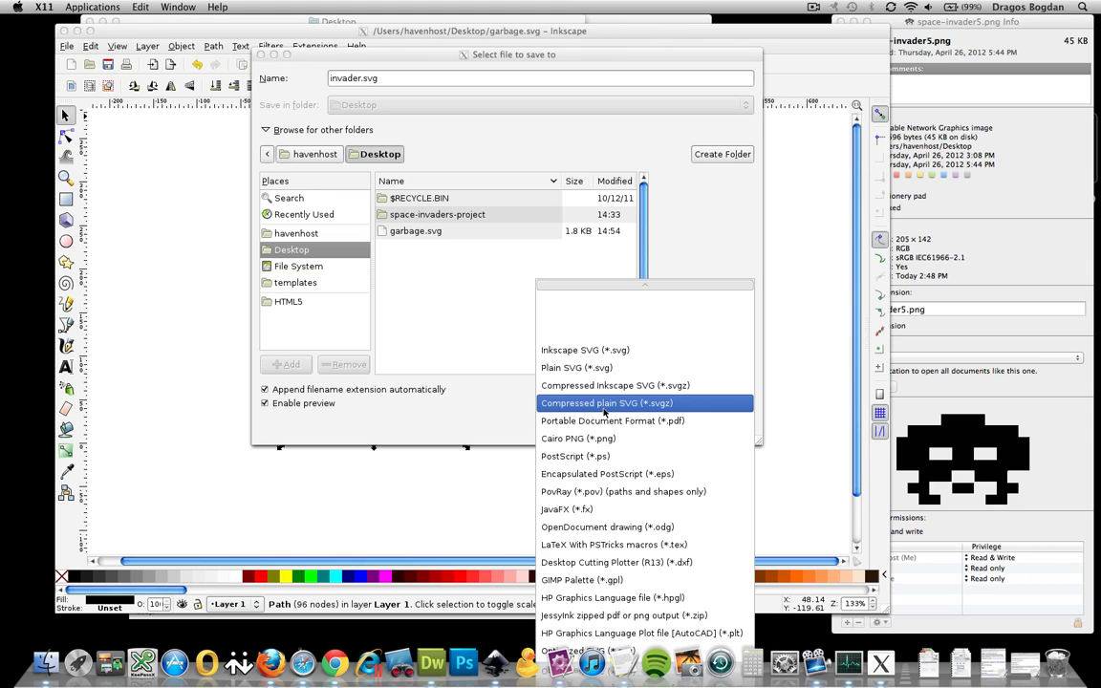
scroll(604, 412, "down", 2)
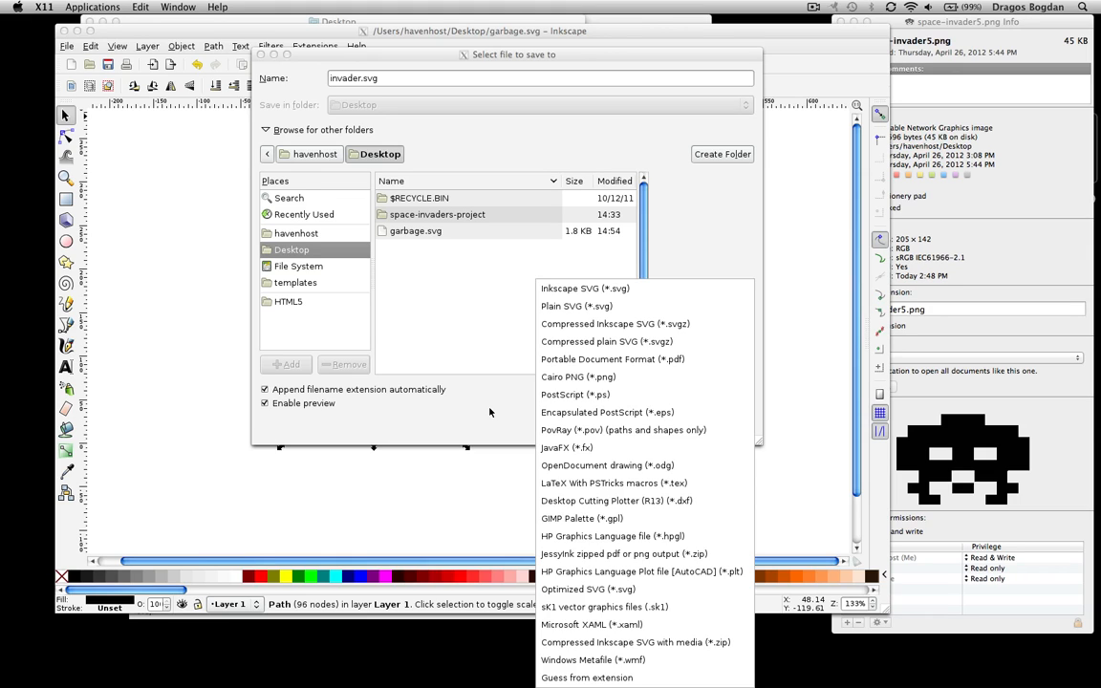
left_click(619, 307)
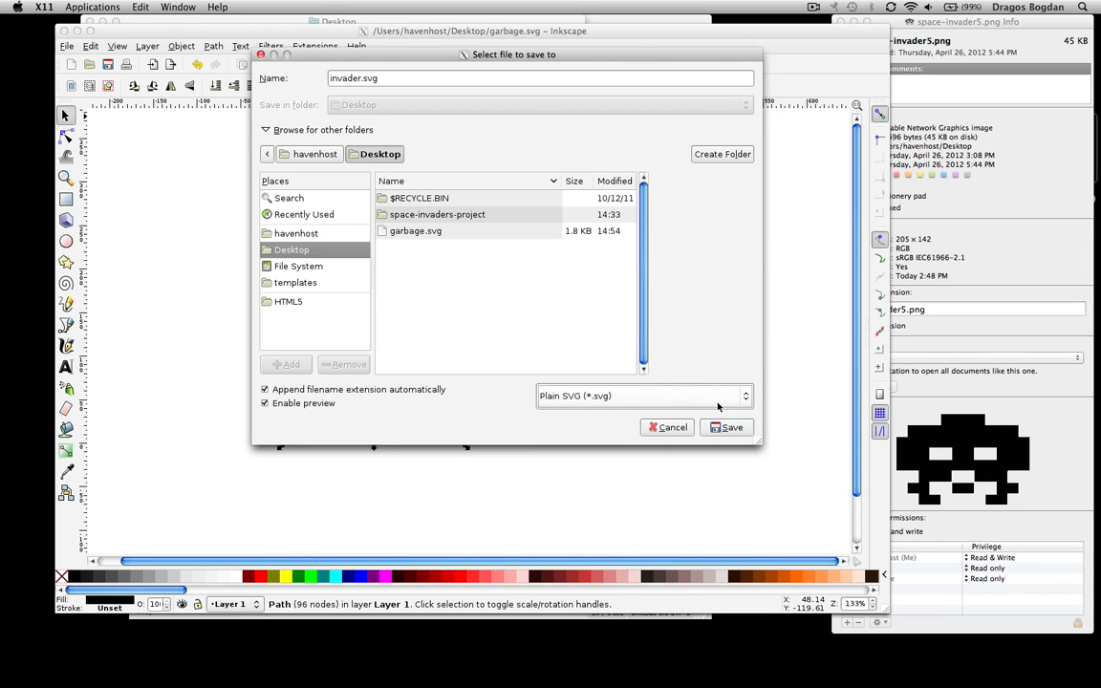
left_click(730, 428)
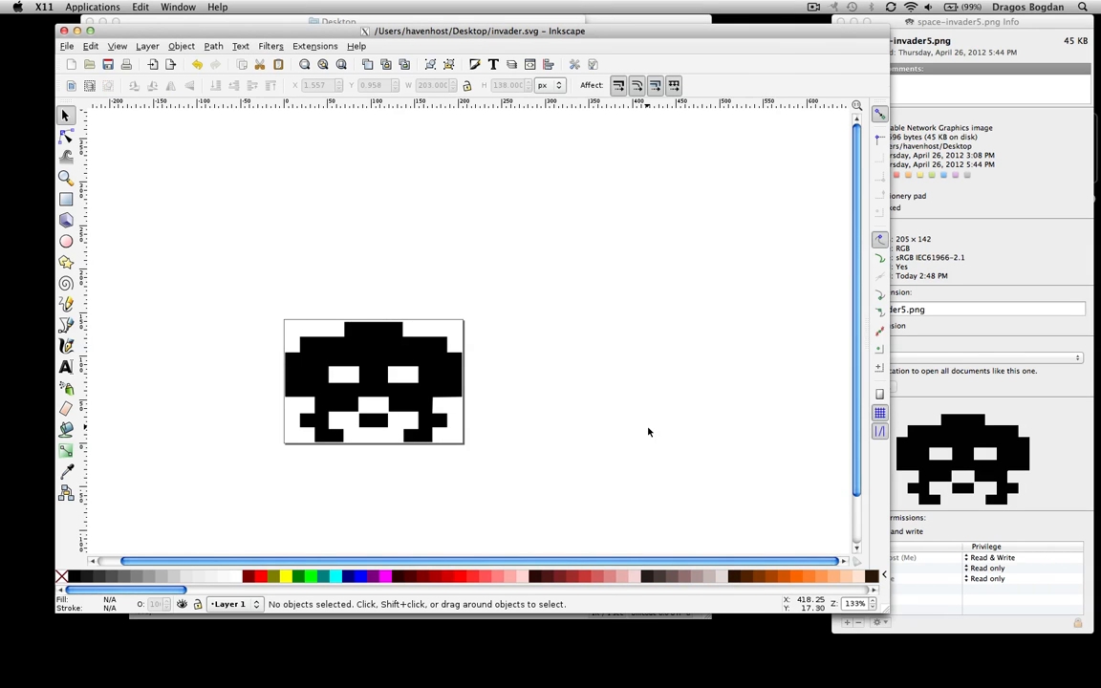
key("super+q")
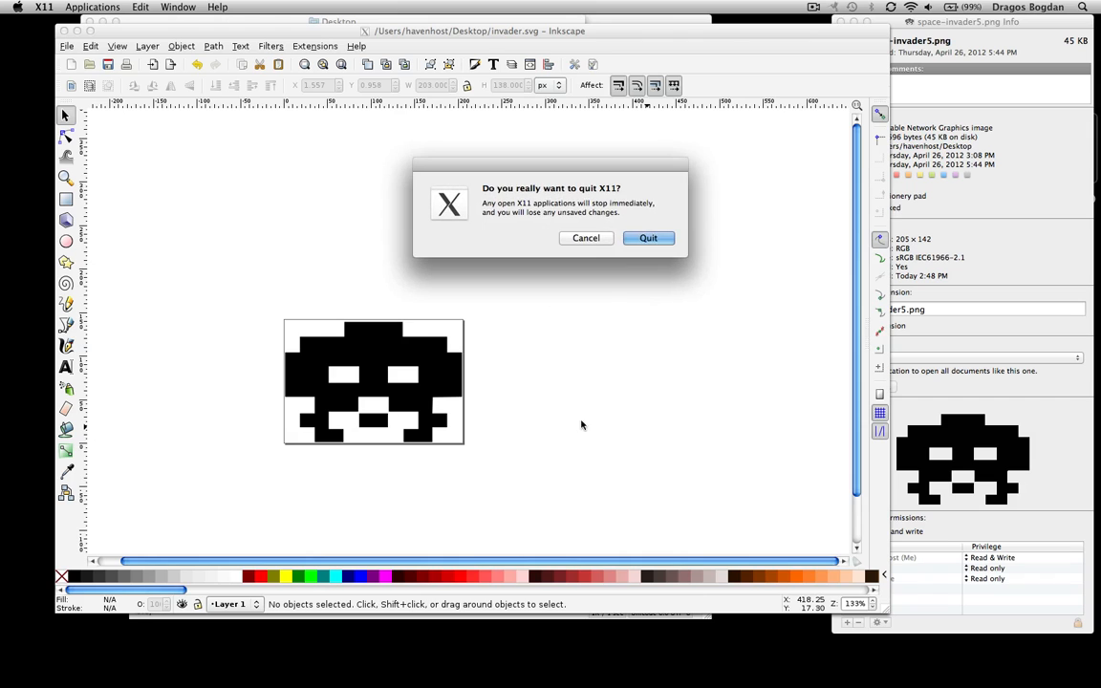
left_click(651, 237)
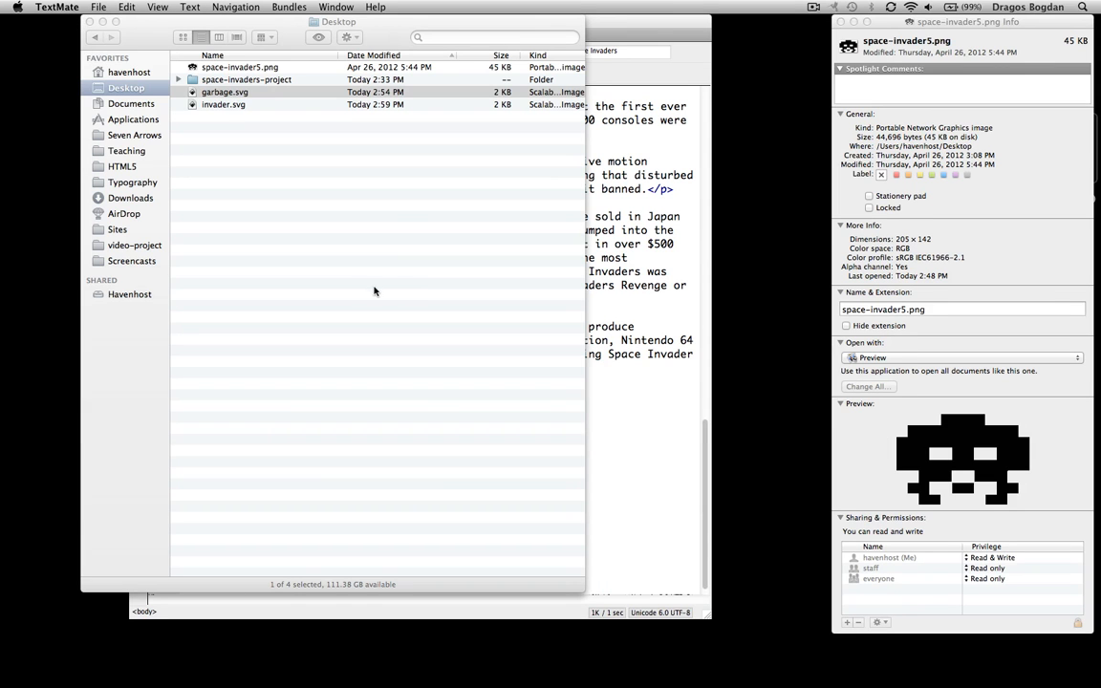
Close the space-invader5.png info window and preview garbage.svg on the Desktop
left_click(840, 22)
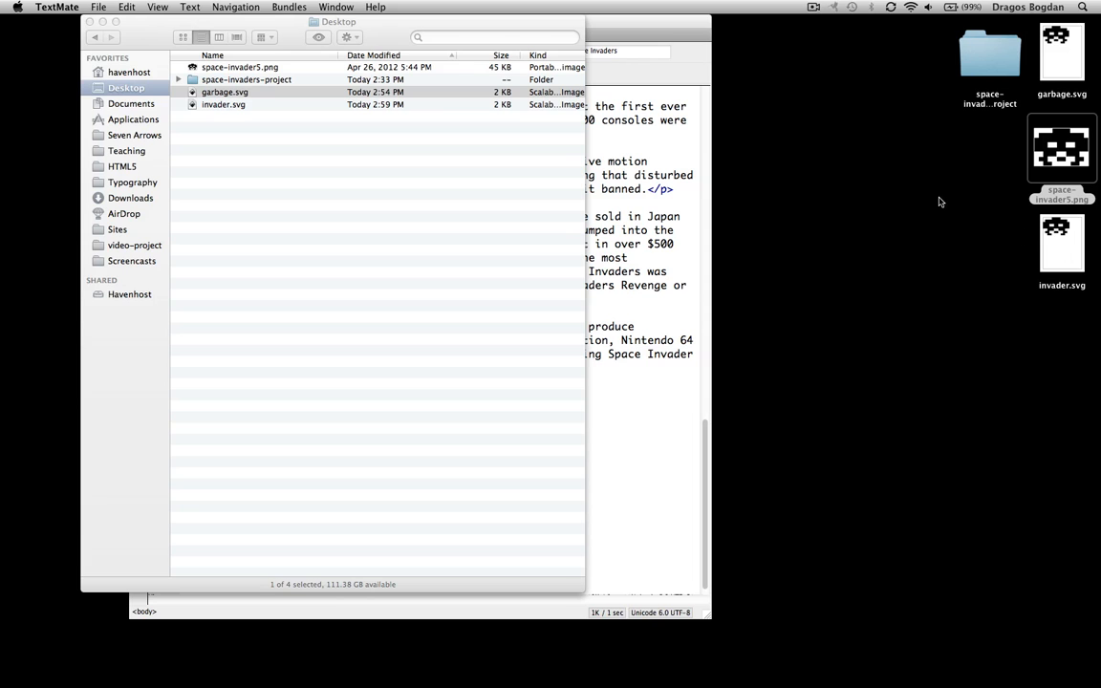
left_click(900, 247)
left_click(364, 236)
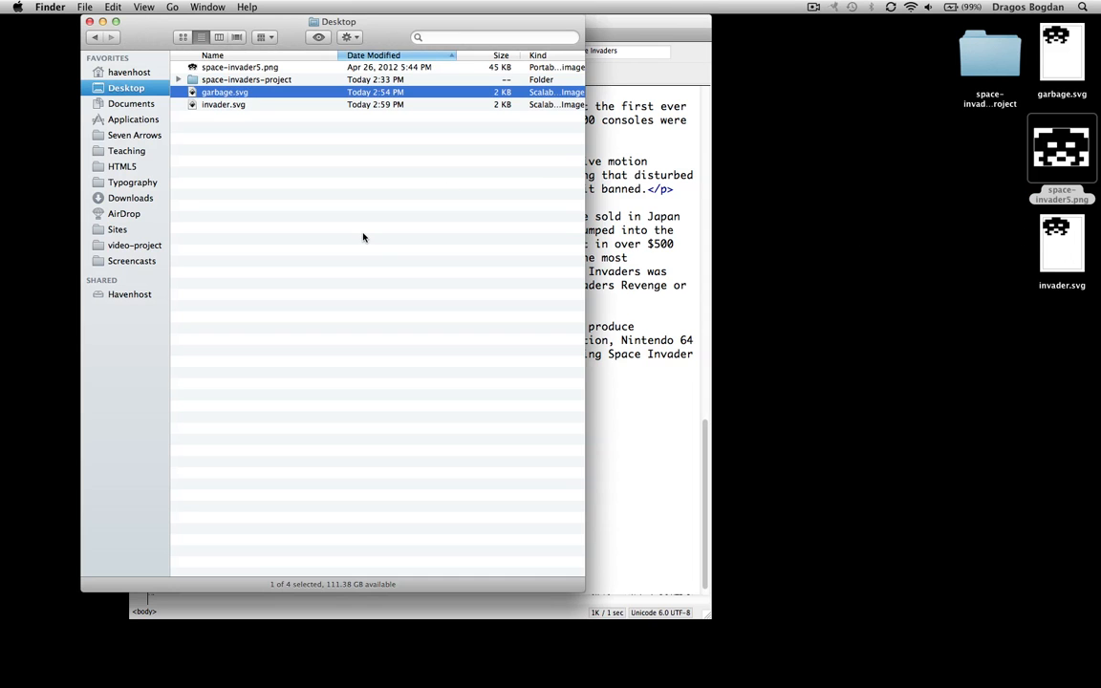
key("space")
key("space")
left_click(1012, 269)
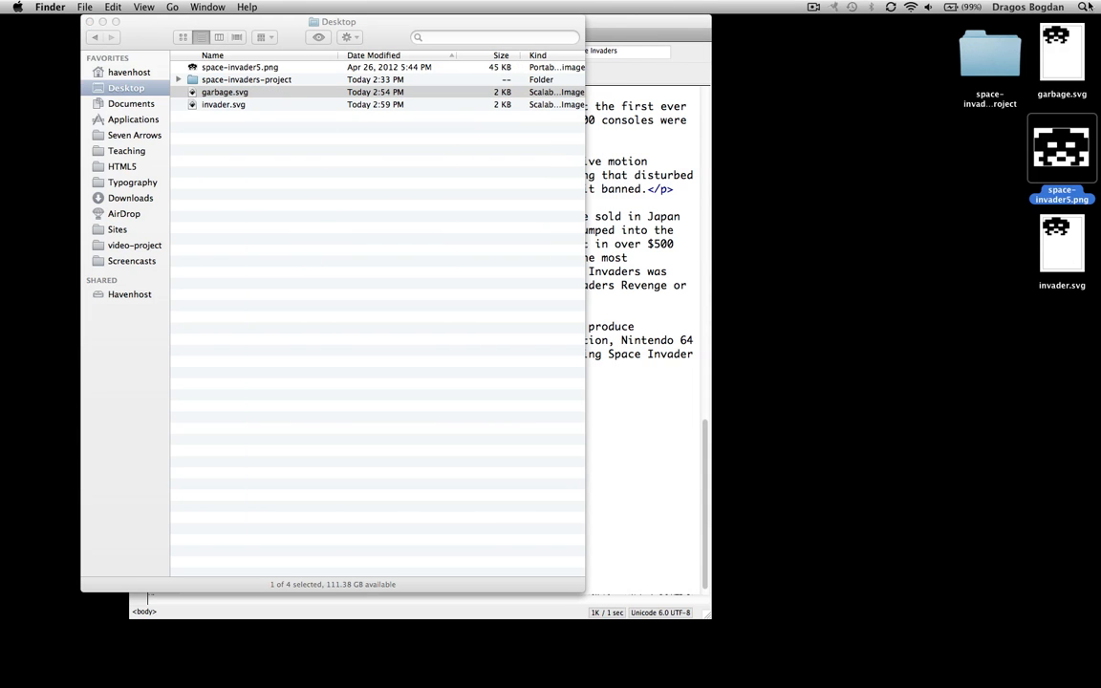
left_click(1068, 55)
key("space")
key("space")
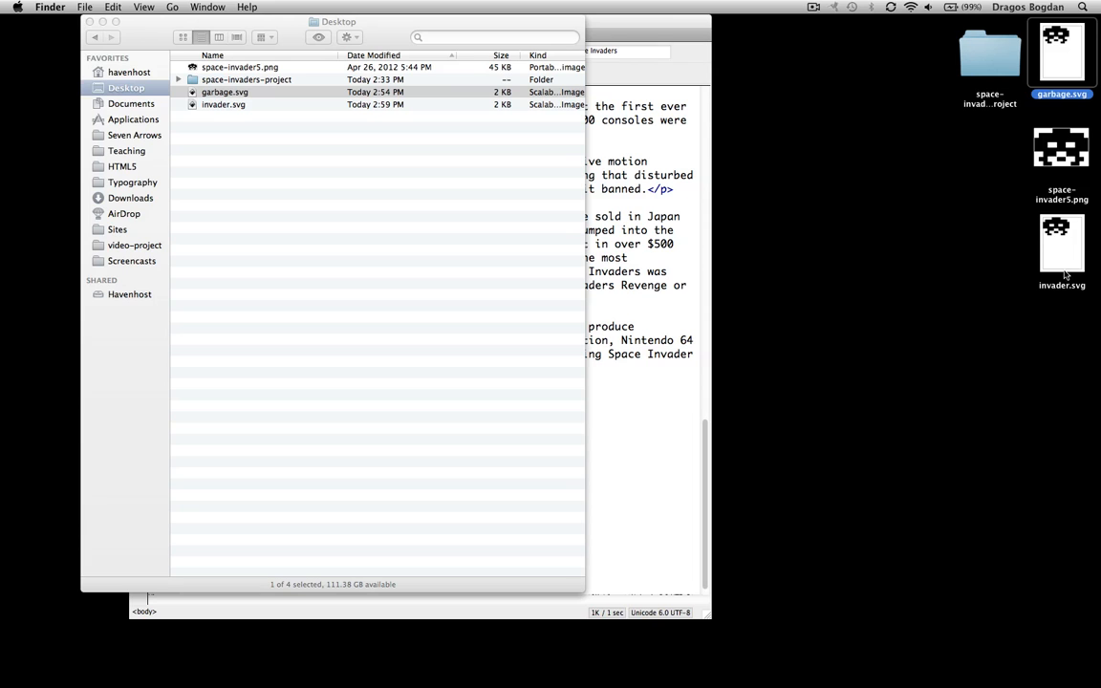
Check the file info for garbage.svg and invader.svg, then close both info windows
left_click(1062, 256)
key("super+i")
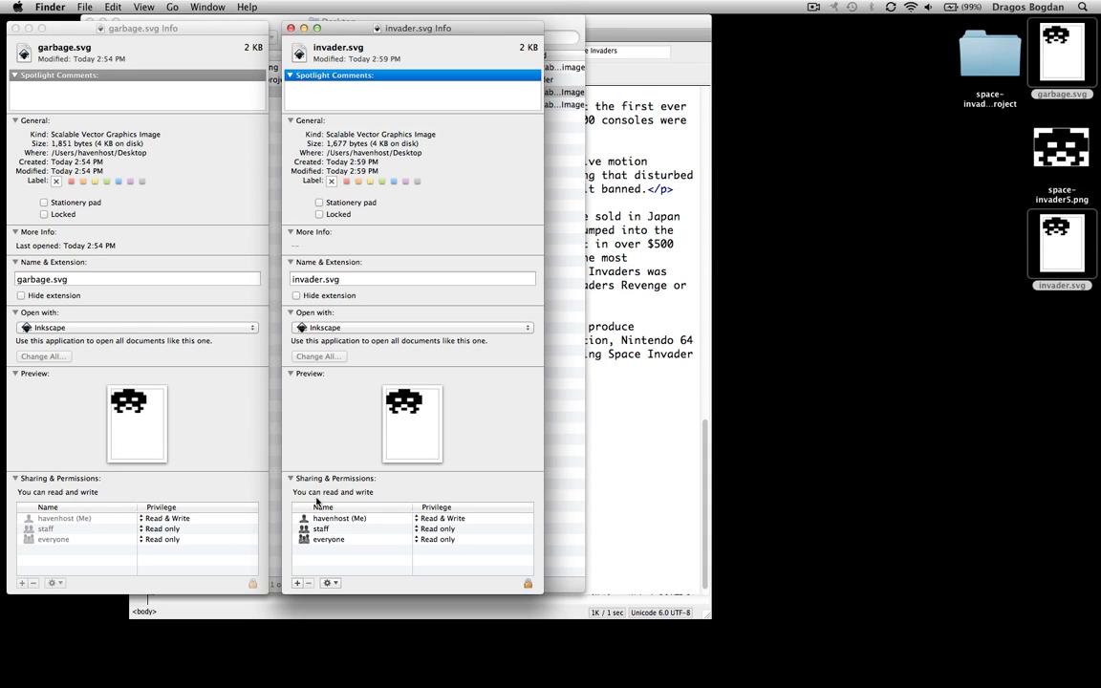
key("super+w")
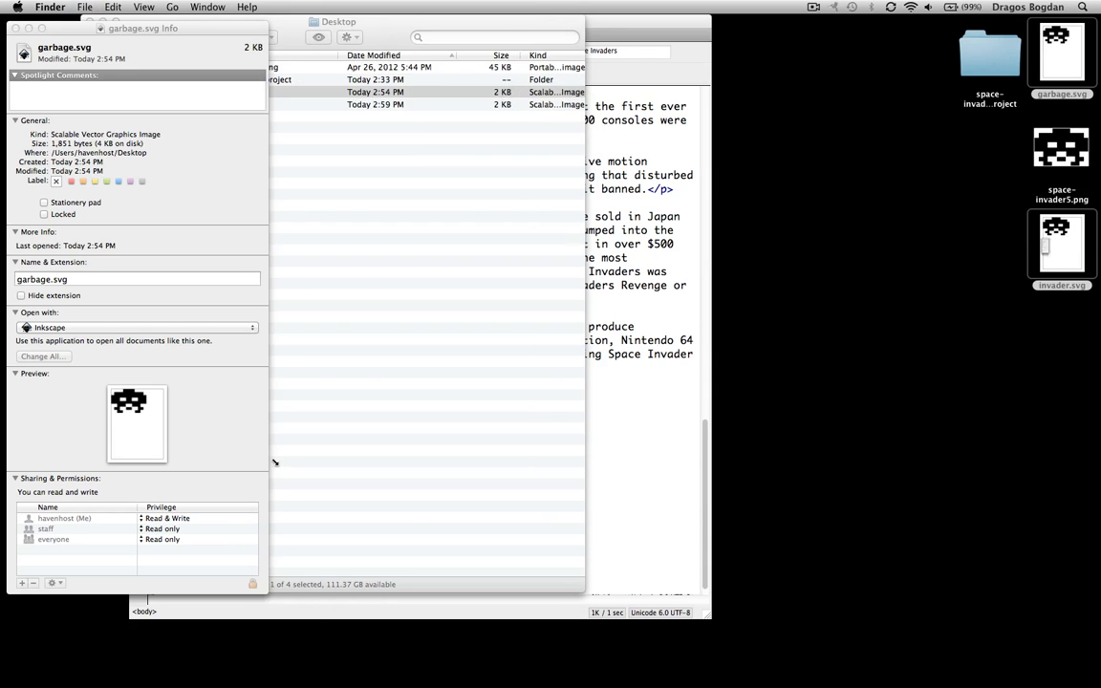
key("super+w")
Move garbage.svg and space-invader5.png from the Desktop to the Trash
left_click(846, 232)
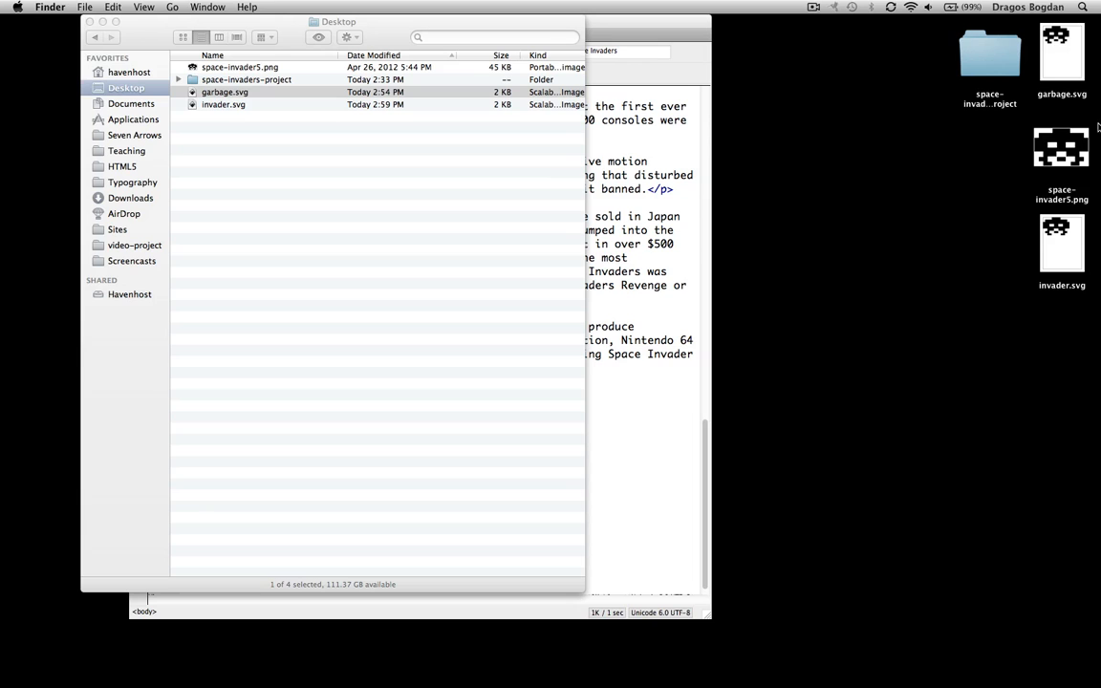
left_click_drag(1099, 41, 1078, 144)
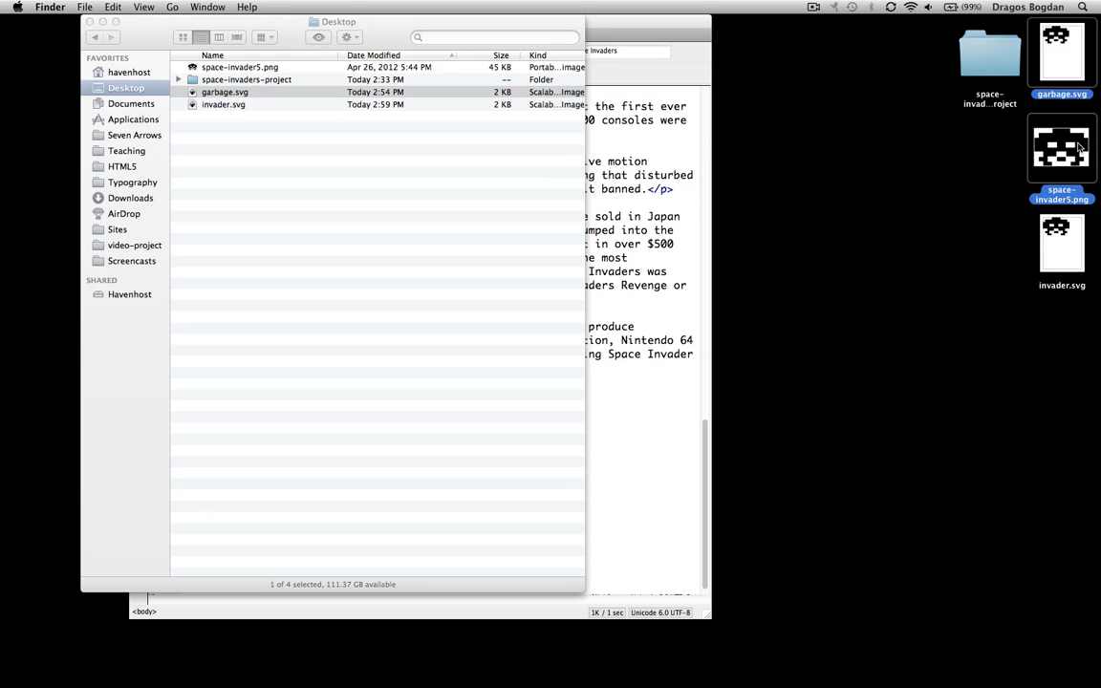
key("super+BackSpace")
left_click(1077, 251)
Move invader.svg into space-invaders-project, replacing the older copy, and close the Desktop window
left_click_drag(1076, 251, 984, 65)
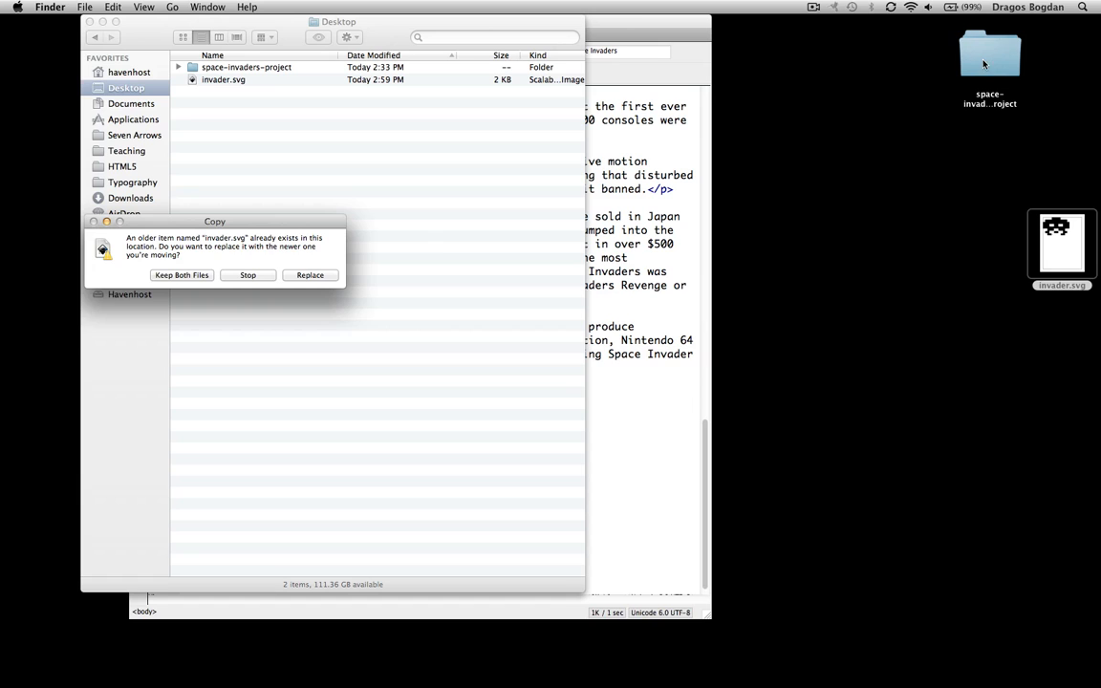
left_click(308, 275)
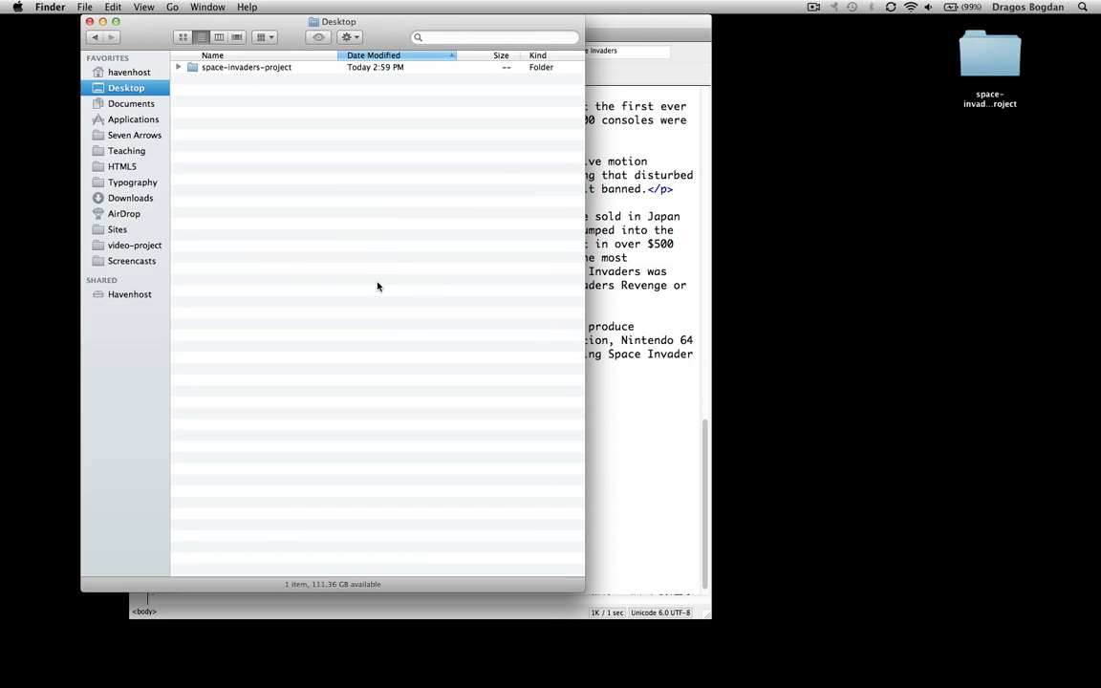
left_click_drag(129, 32, 364, 44)
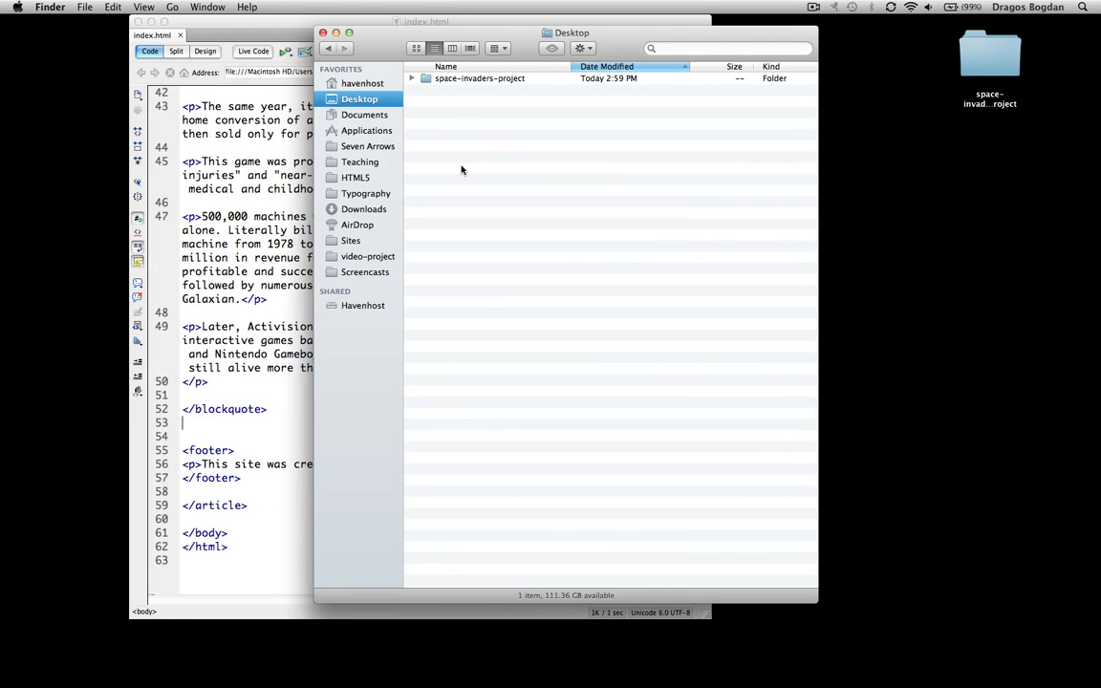
key("super+w")
left_click(478, 19)
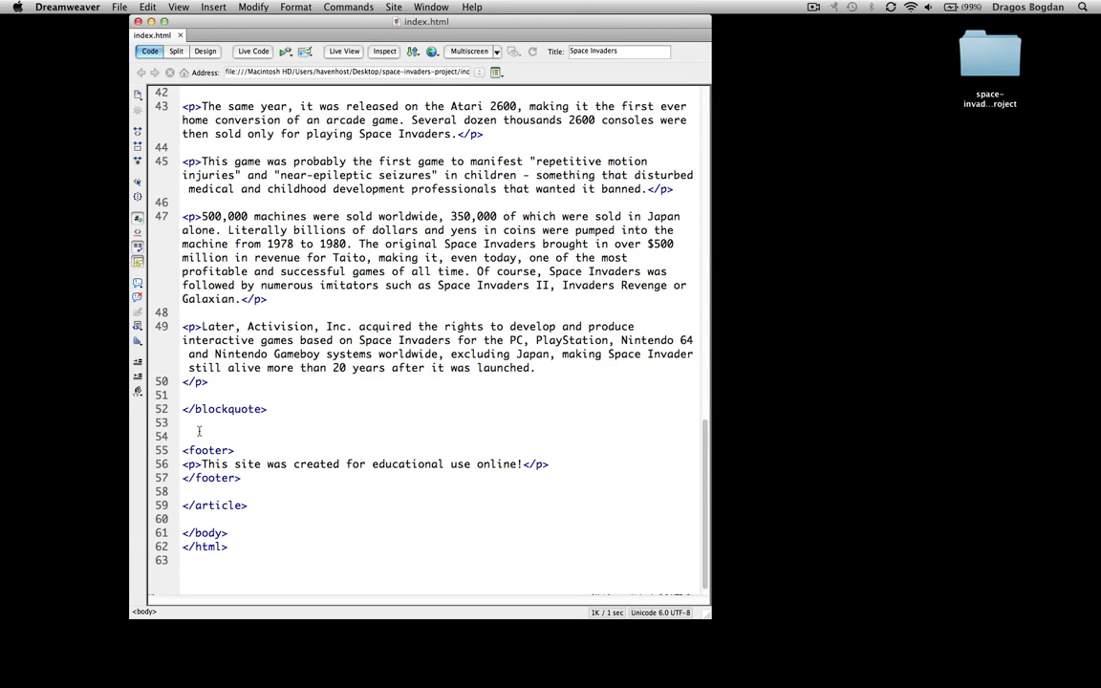
Insert <img src="invader.svg"> on line 54 after the blockquote and save index.html
left_click_drag(709, 617, 836, 634)
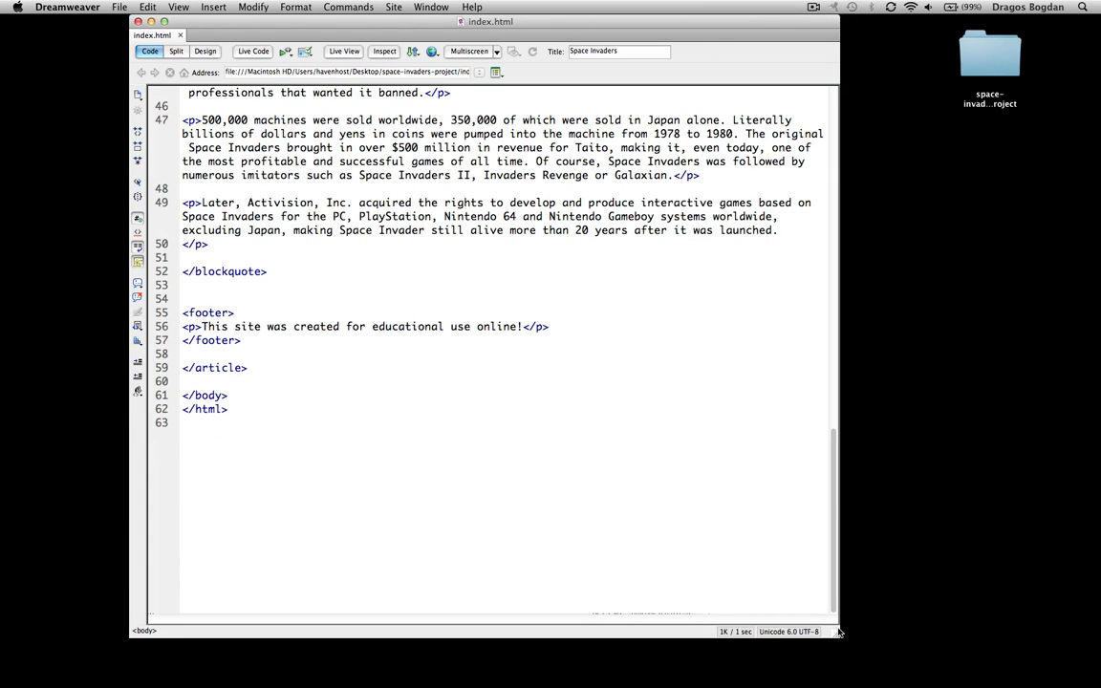
key("Return")
key("Return")
key("Up")
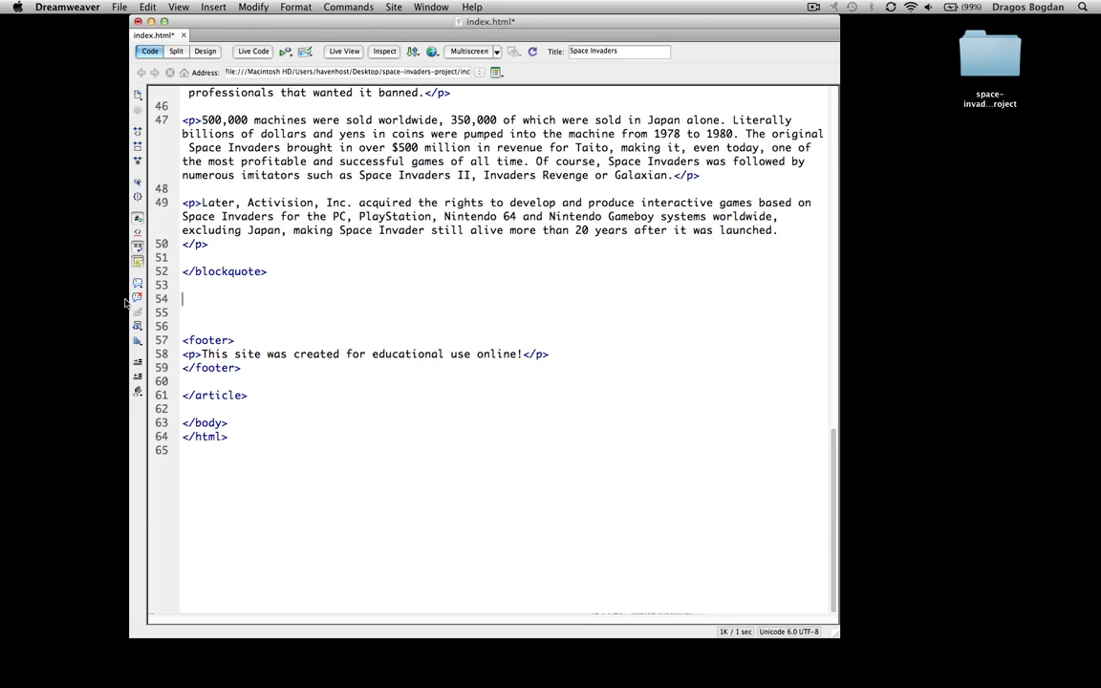
type("<img")
key("Escape")
type("sr")
key("Return")
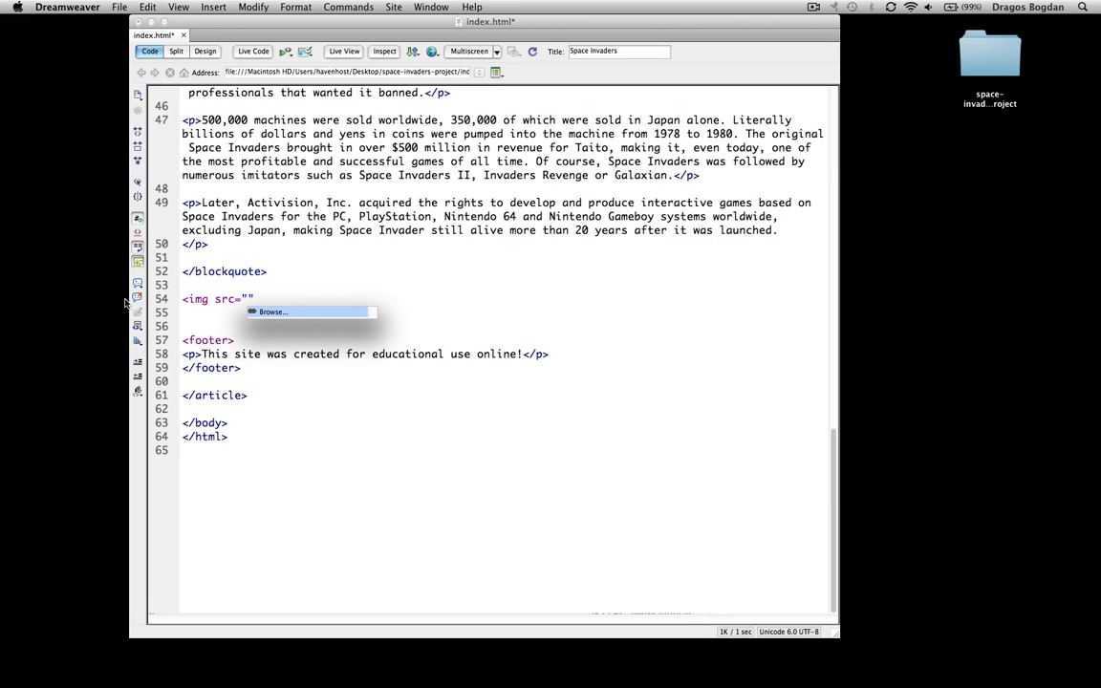
key("Return")
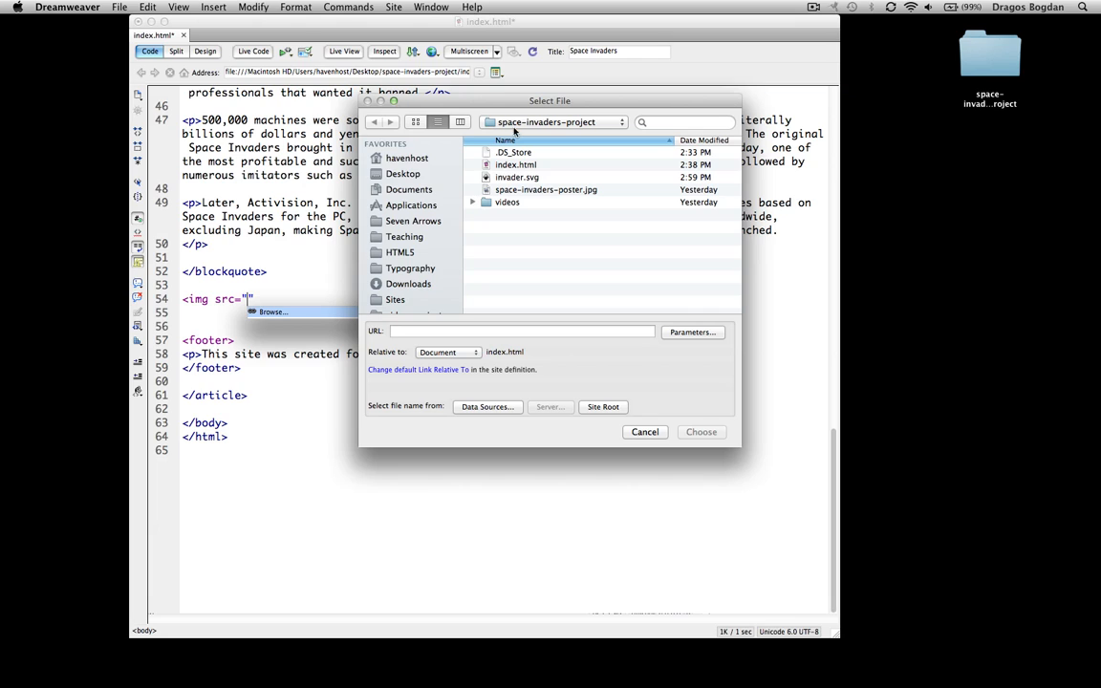
left_click(508, 177)
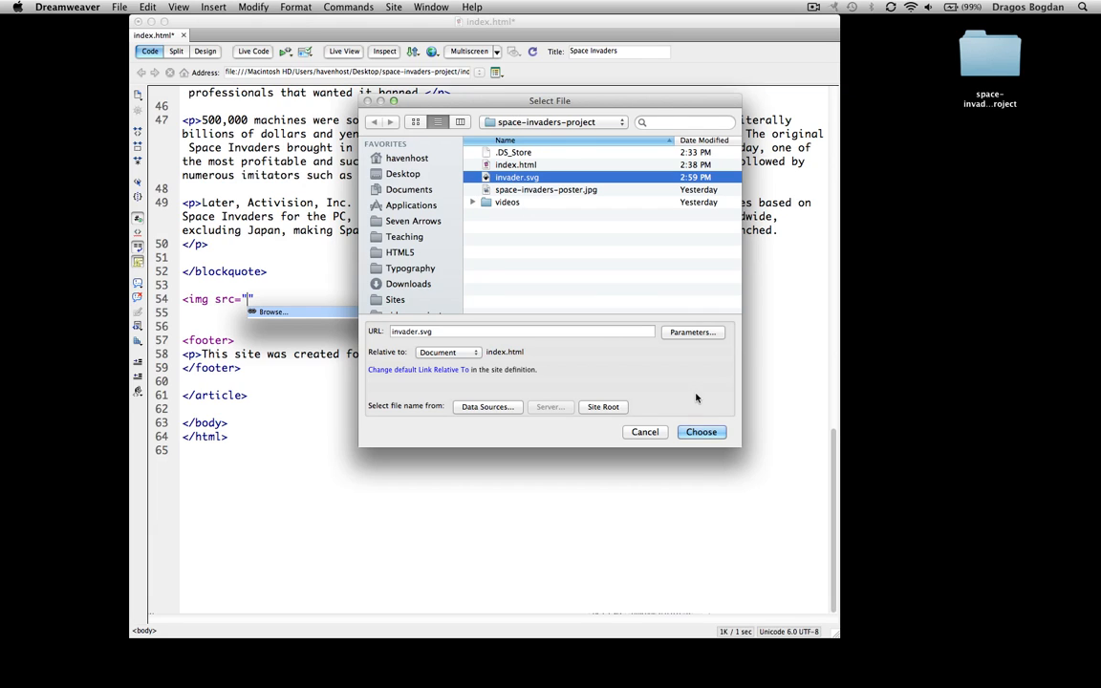
left_click(705, 432)
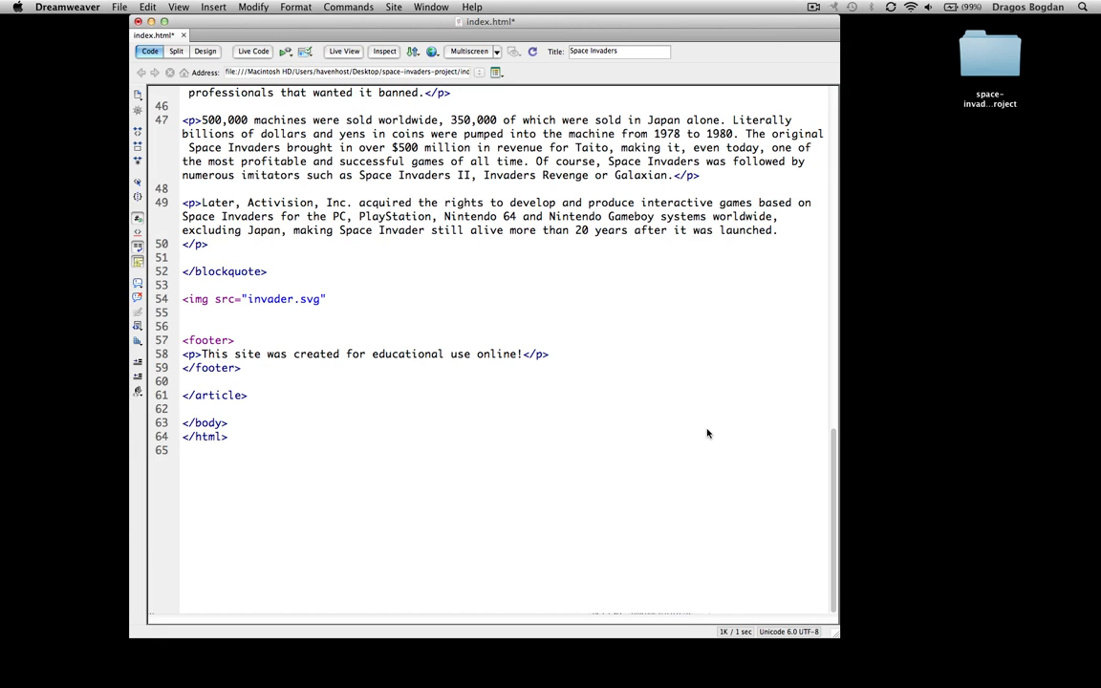
key("super+s")
Preview index.html in Firefox, zoom in on the invader above the footer, then reset zoom to normal
left_click(411, 50)
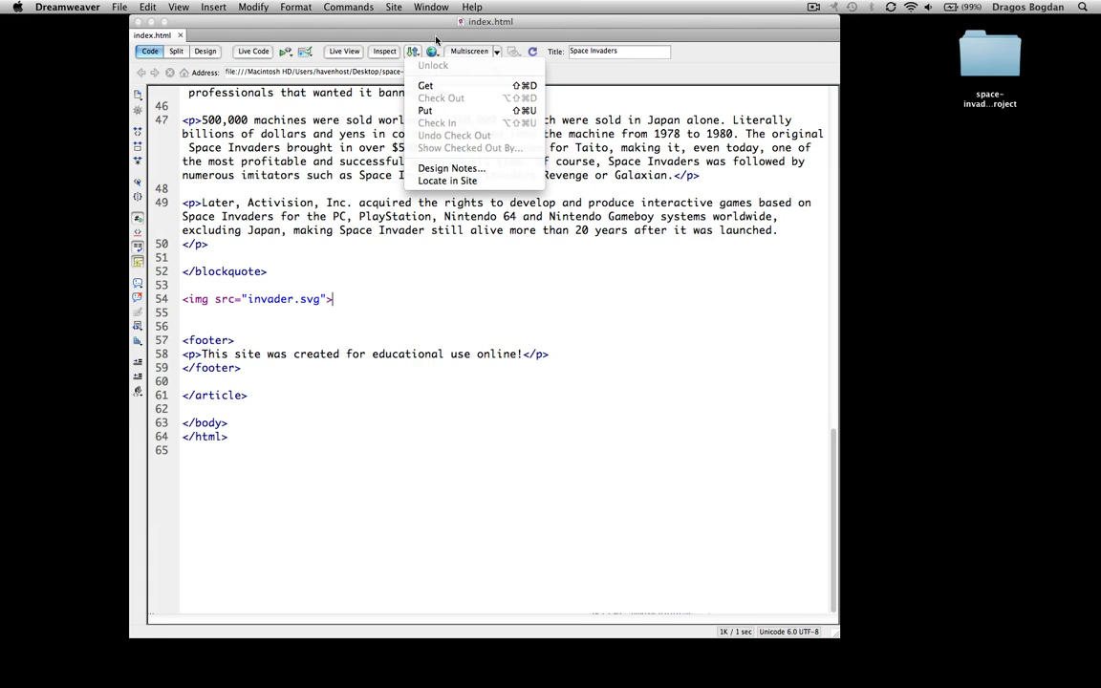
left_click(432, 44)
left_click(433, 67)
left_click(440, 80)
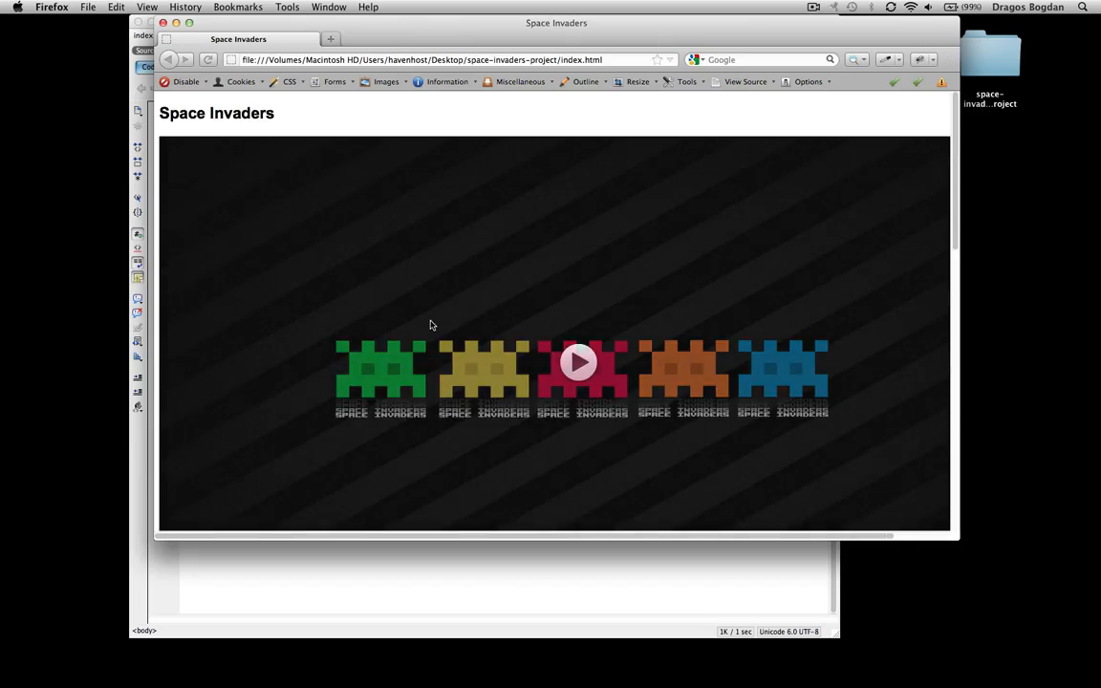
scroll(431, 324, "down", 10)
key("super+plus")
key("super+plus")
key("super+plus")
key("super+plus")
key("super+plus")
key("super+plus")
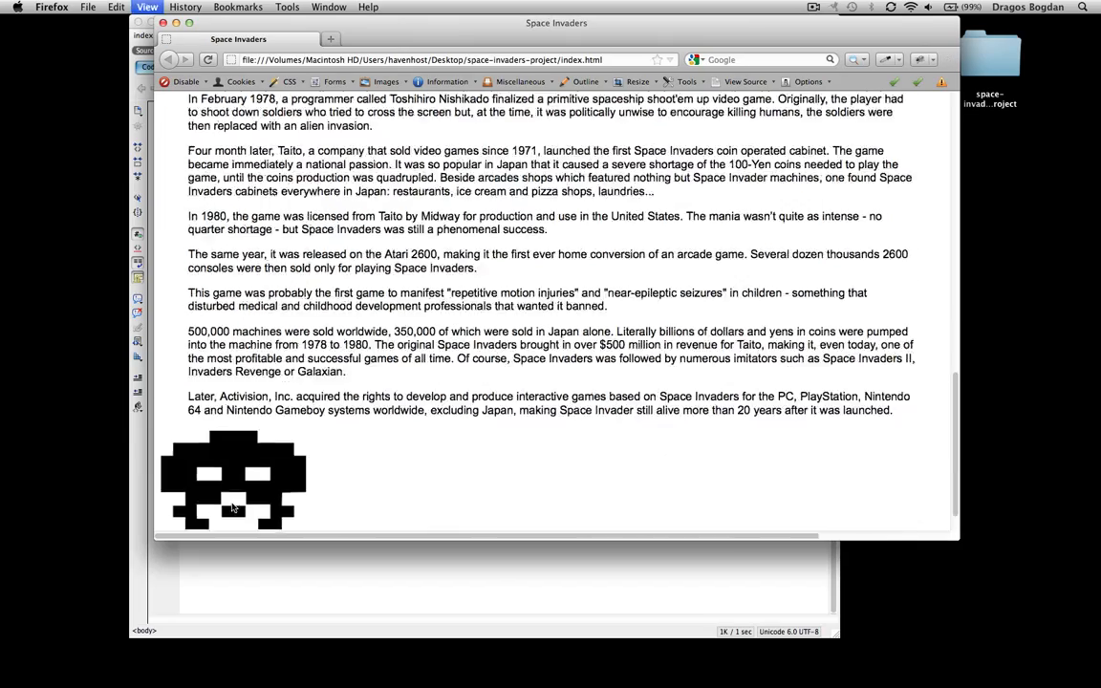
scroll(411, 430, "down", 10)
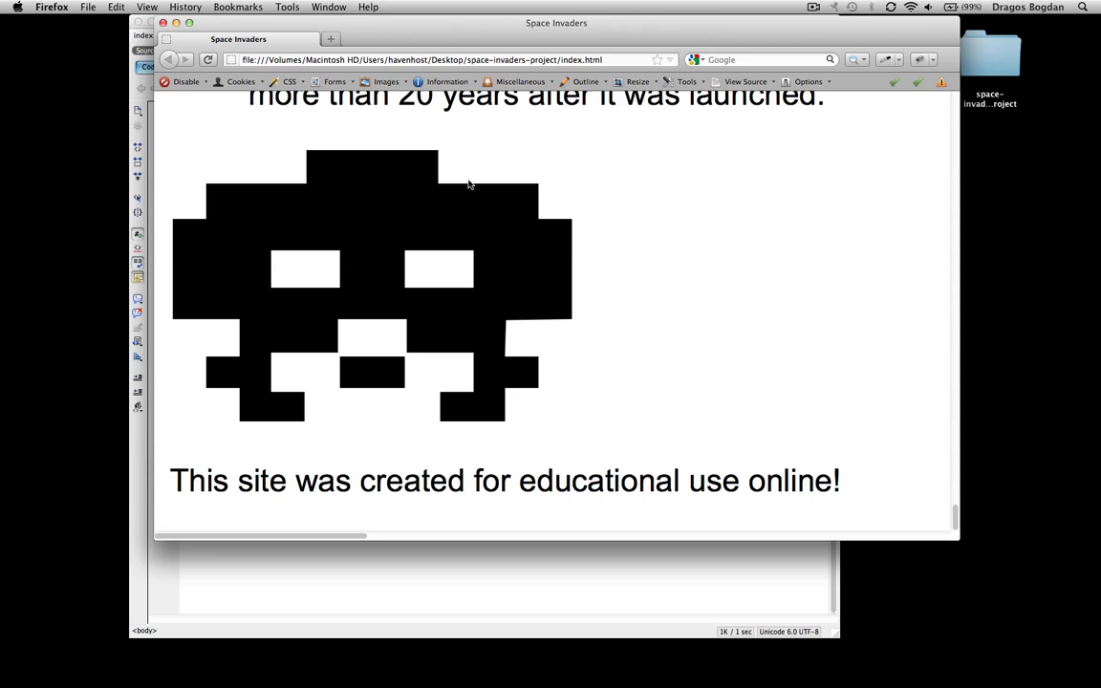
key("super+0")
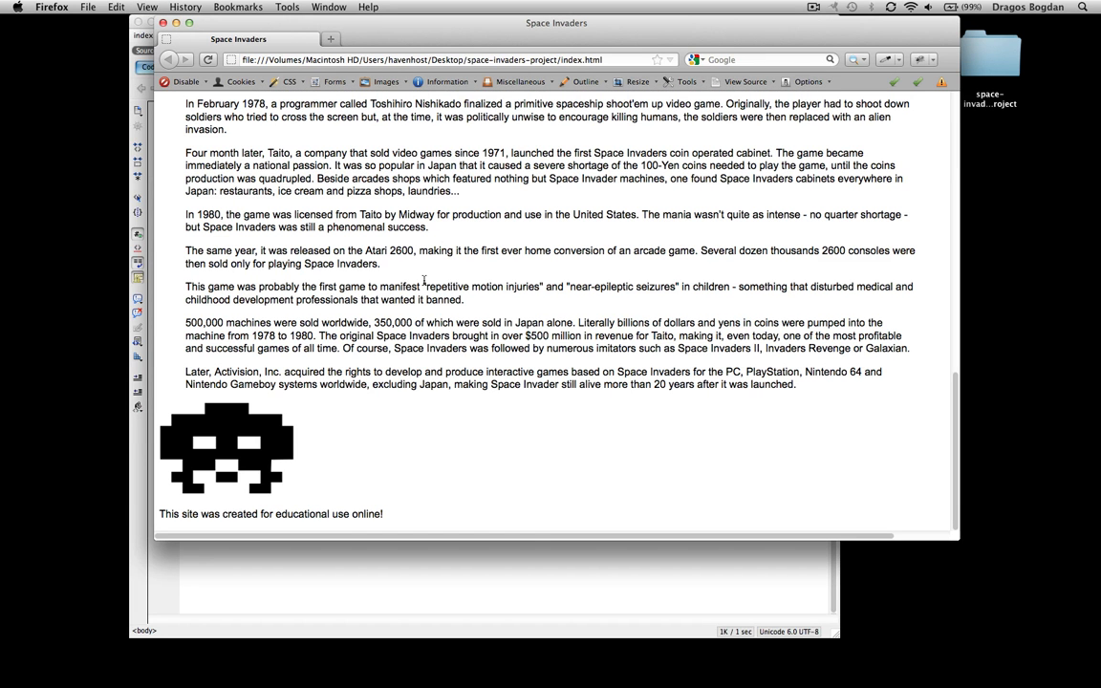
left_click_drag(394, 45, 745, 44)
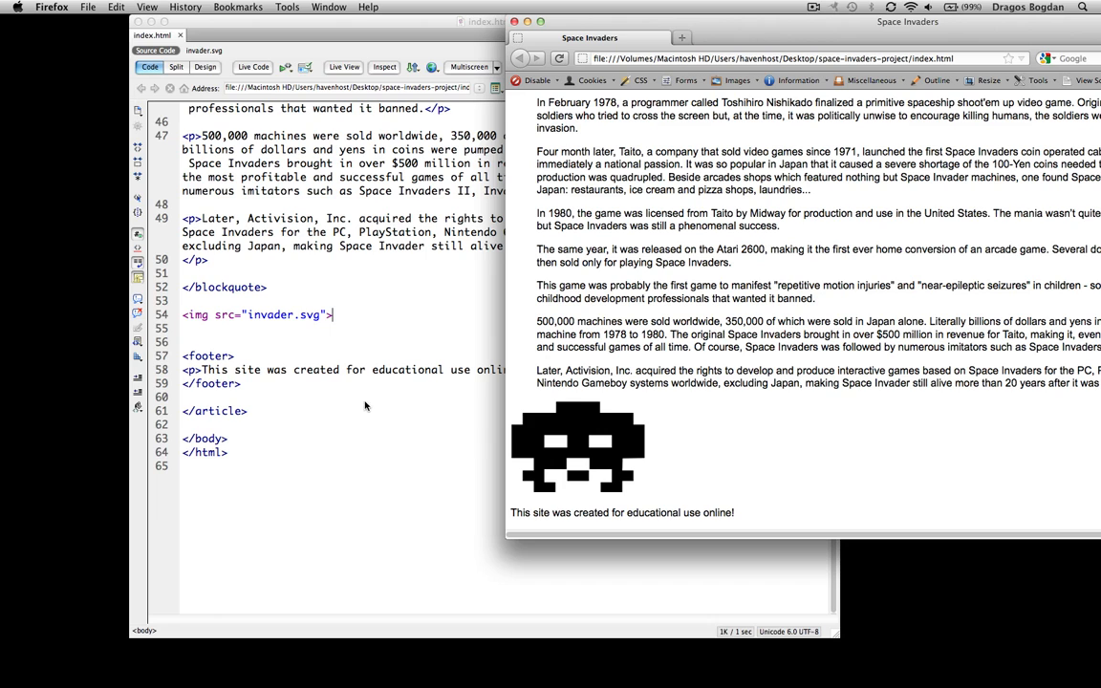
Add width="100%" and height="auto" to the invader.svg img tag on line 54 and save
left_click(329, 313)
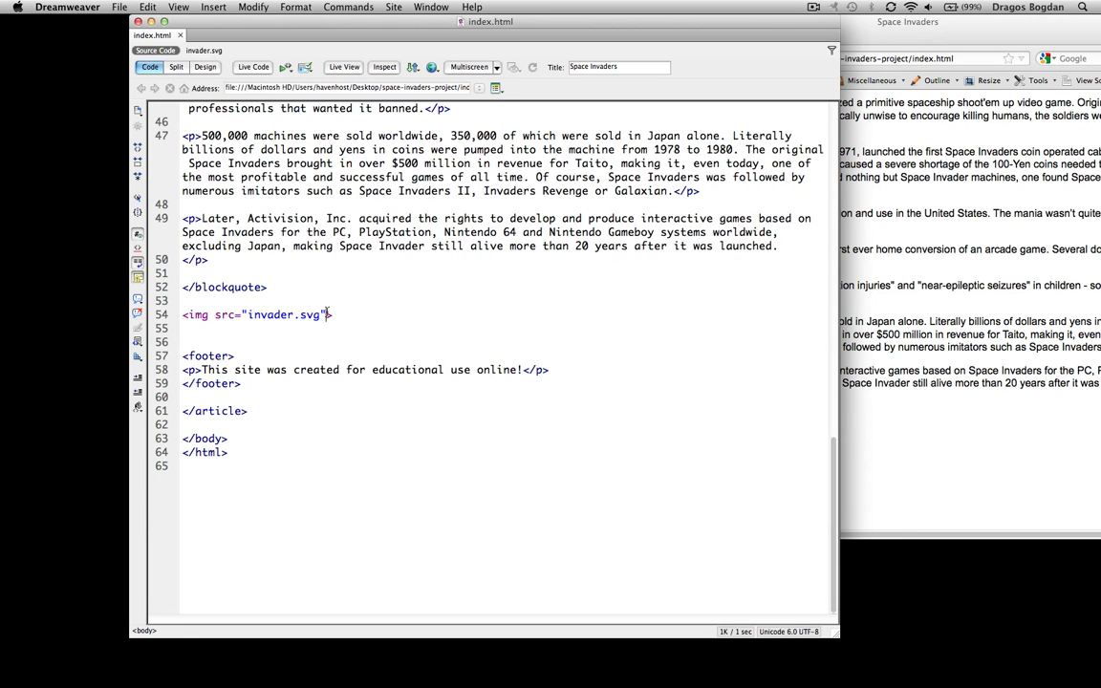
type("width")
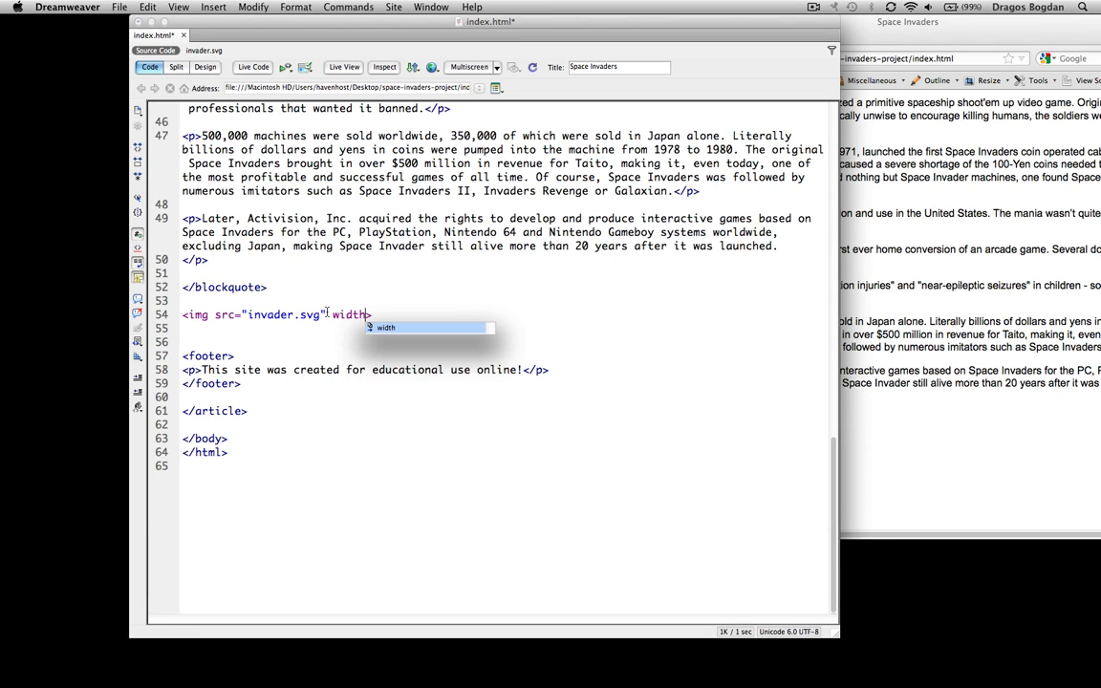
key("Return")
type("100%")
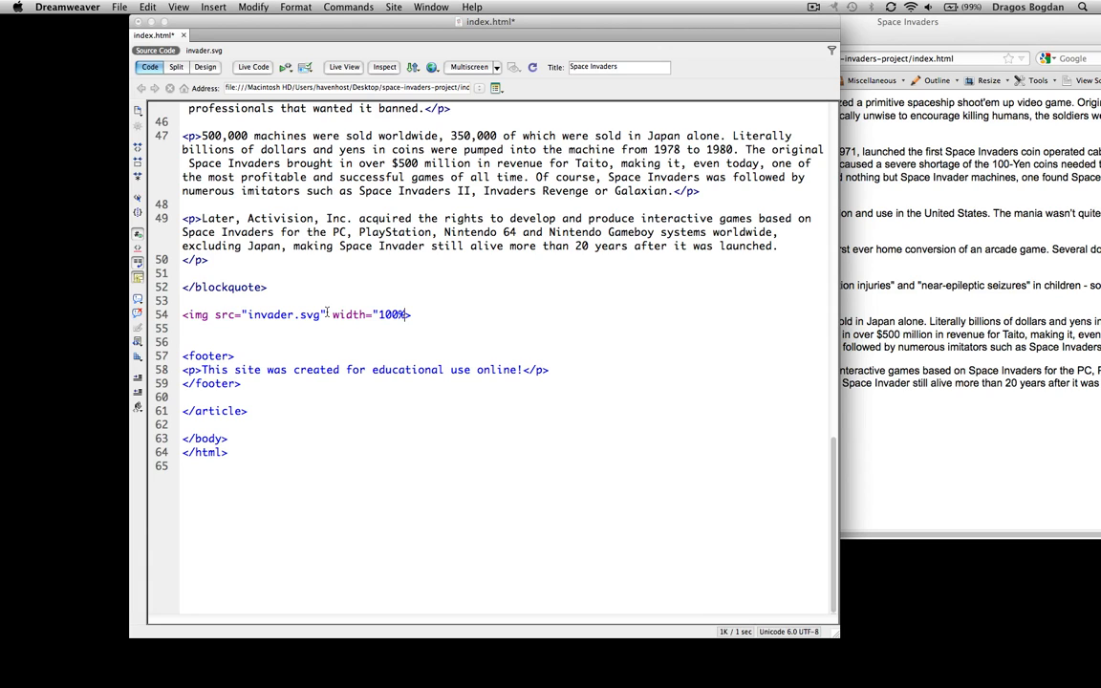
key("Right")
type("height")
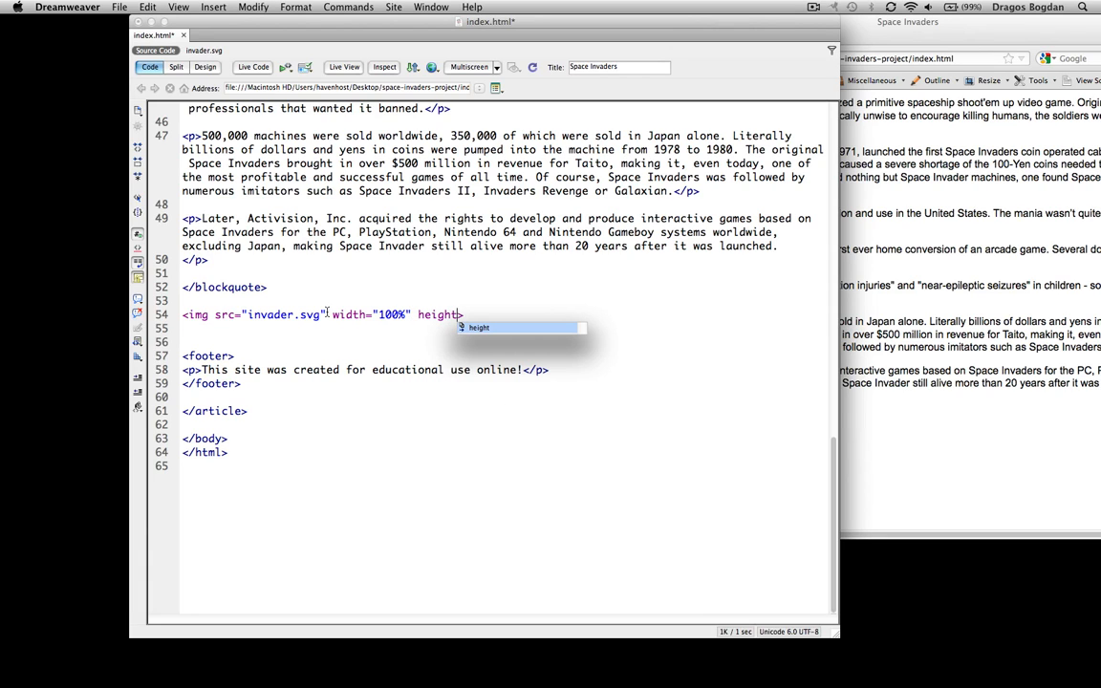
type("=")
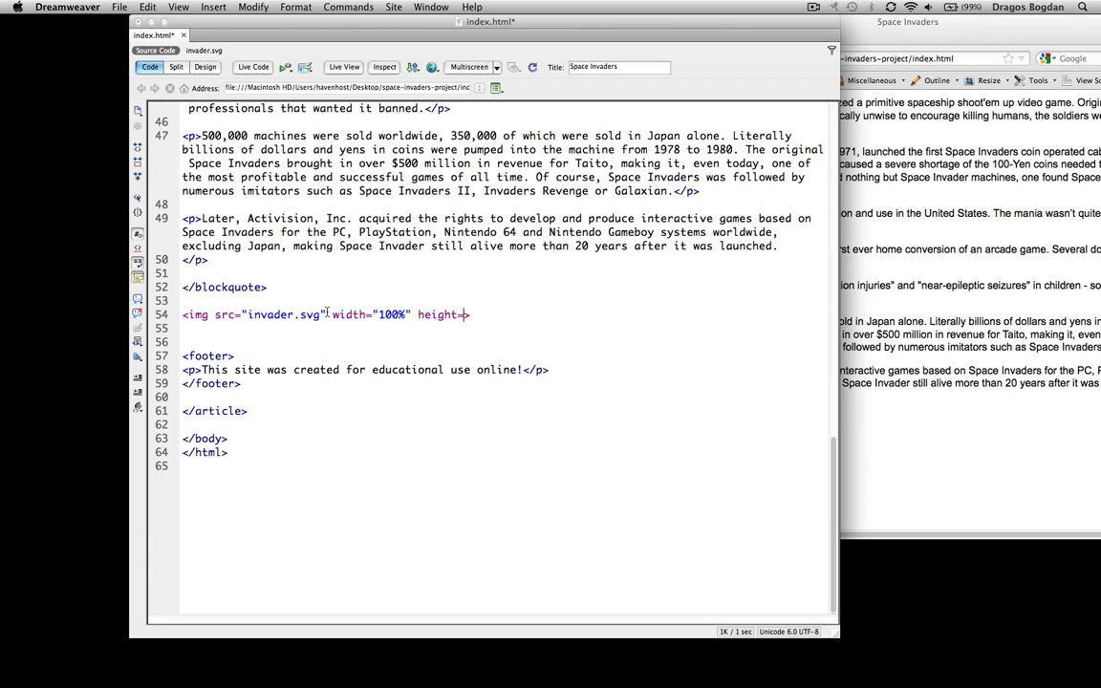
type("\"auto\"")
key("super+s")
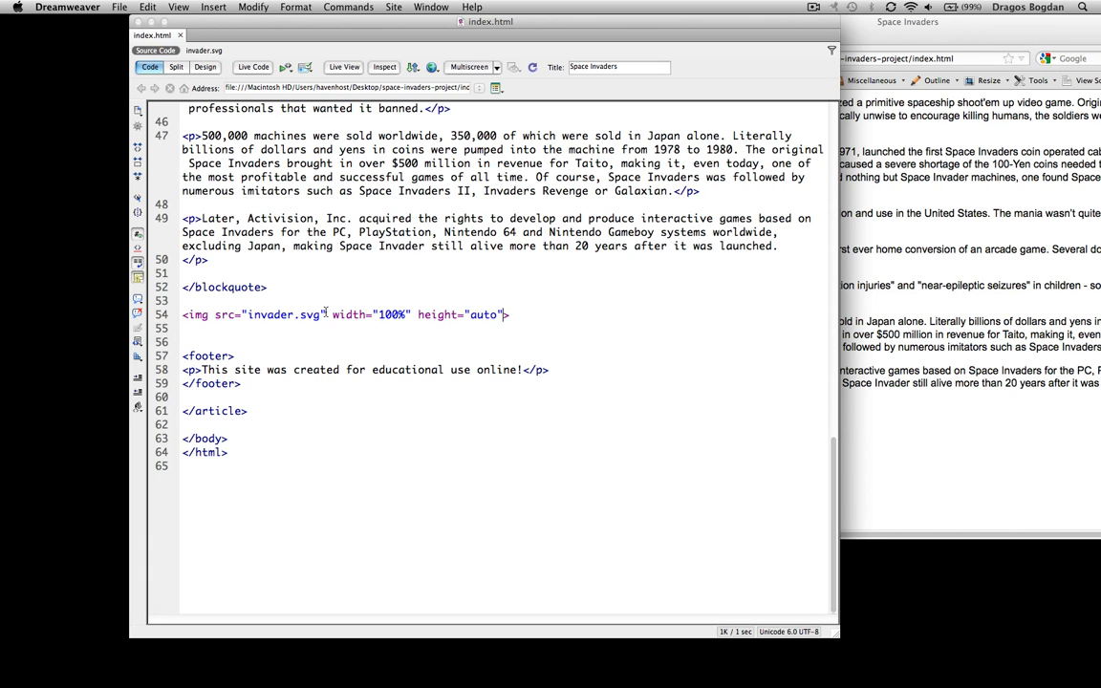
Reload the Firefox preview and resize the window to watch the invader scale to full width
left_click_drag(881, 23, 634, 4)
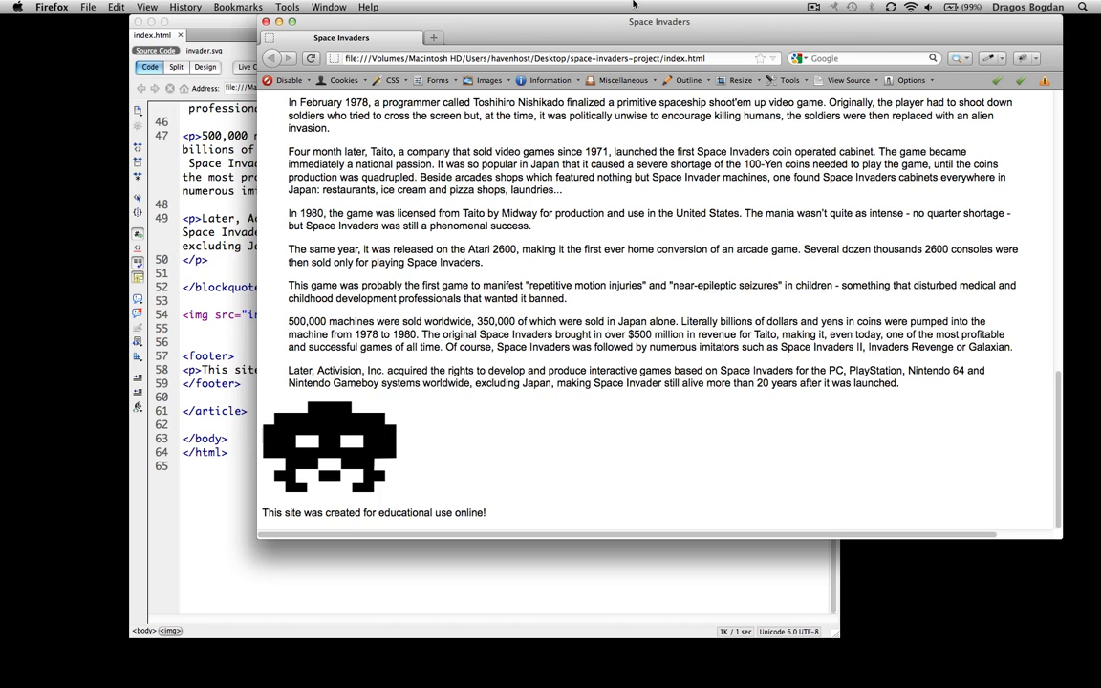
key("super+r")
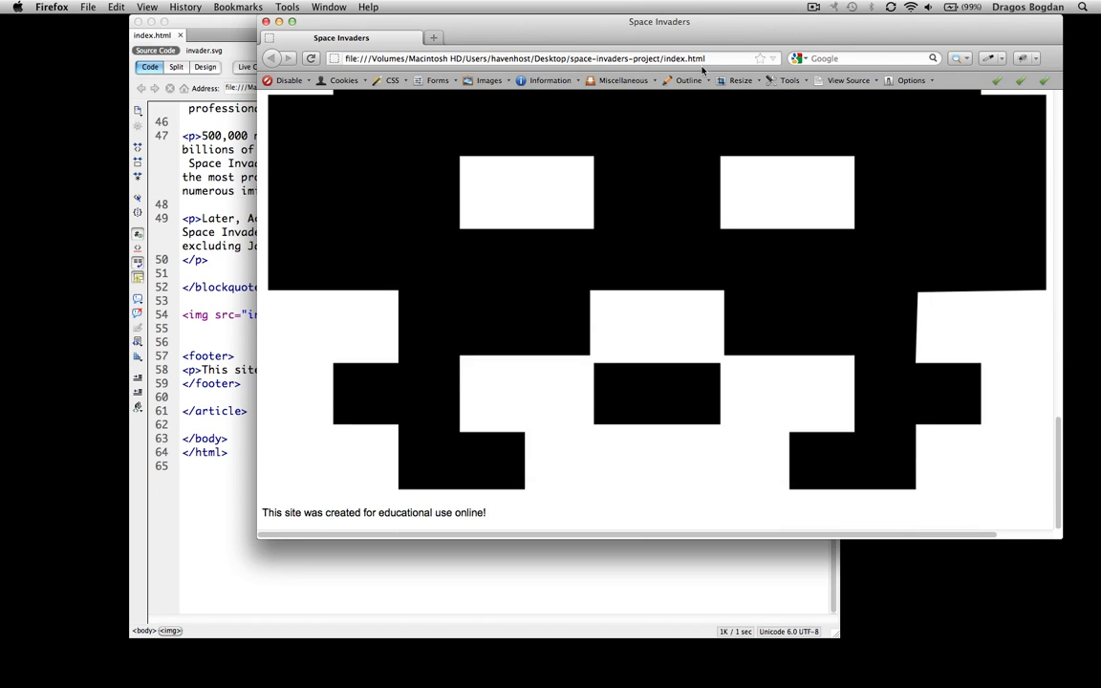
left_click_drag(711, 23, 478, 20)
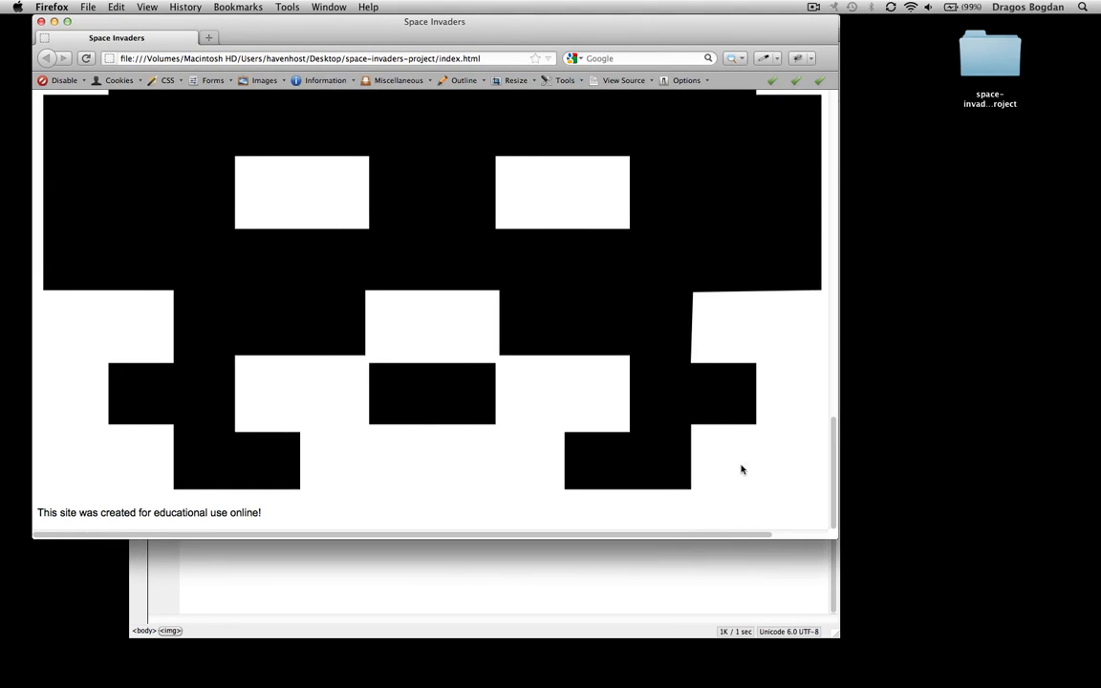
left_click_drag(835, 536, 1065, 618)
scroll(178, 415, "down", 5)
scroll(668, 345, "up", 5)
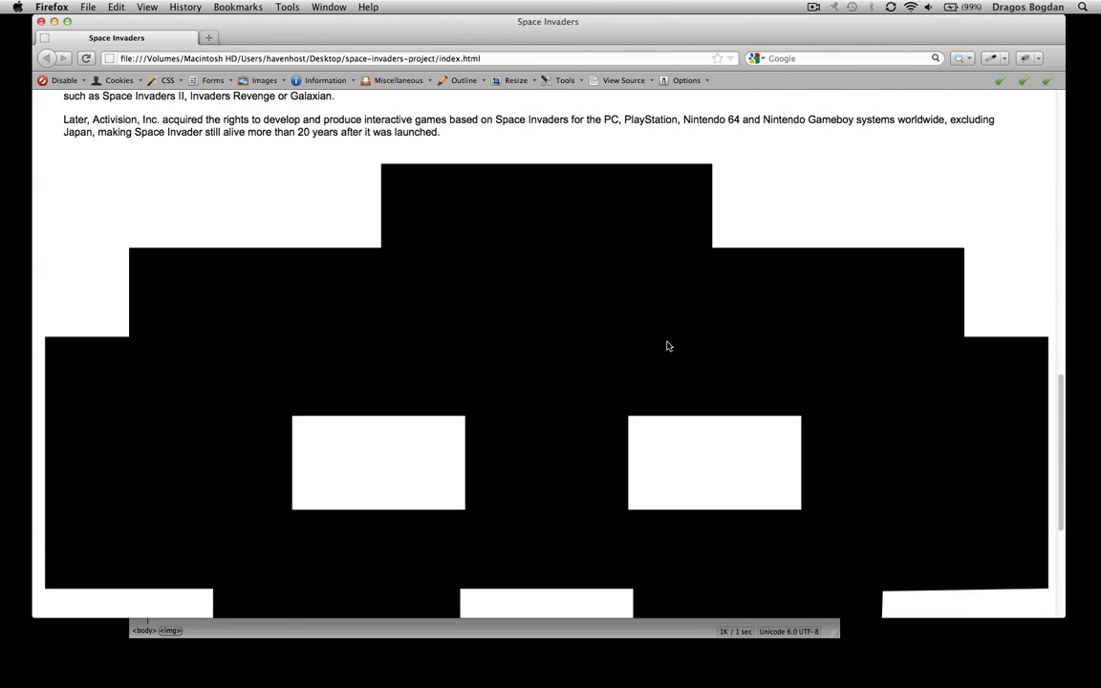
scroll(668, 346, "down", 5)
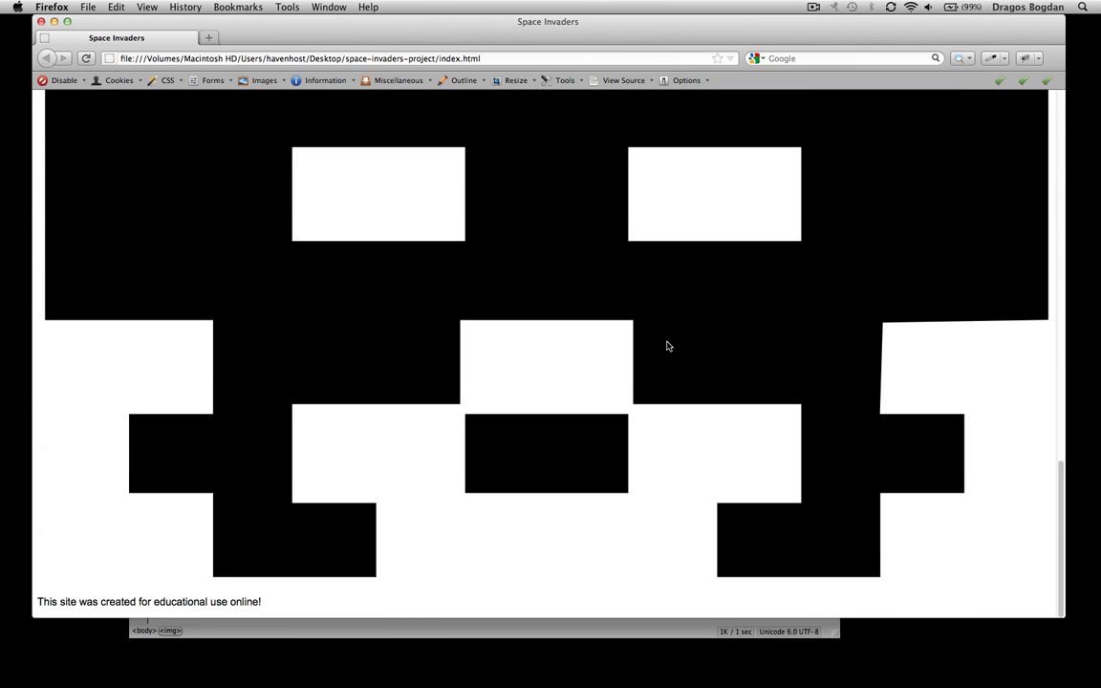